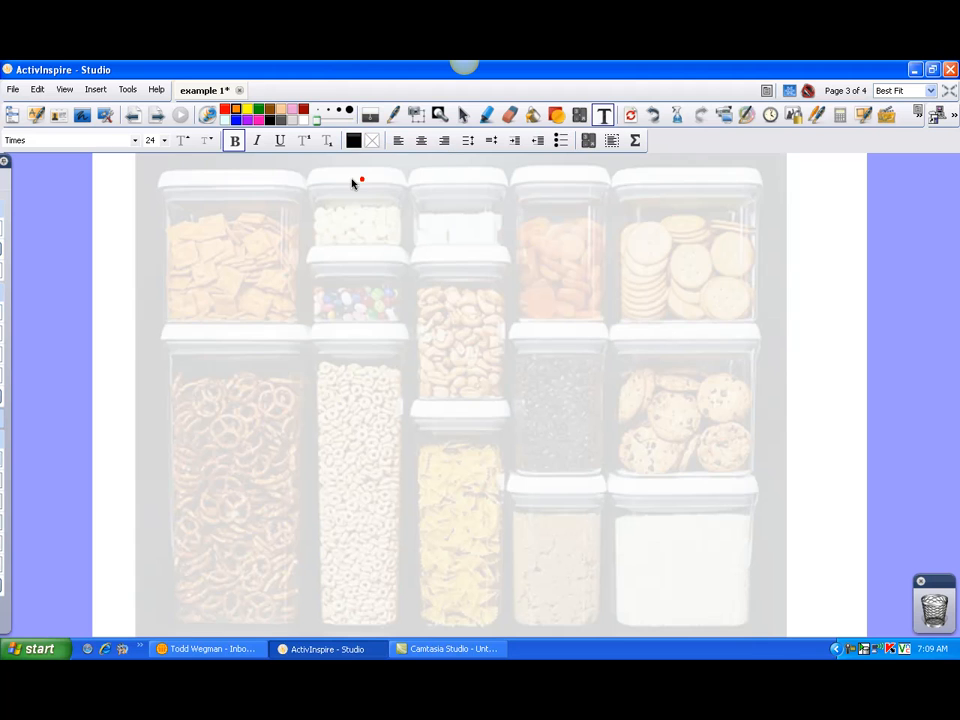
Add the numbers 1, 2, 3 and 4 as separate text objects in a row across the lower part of the page
click(201, 574)
text(1)
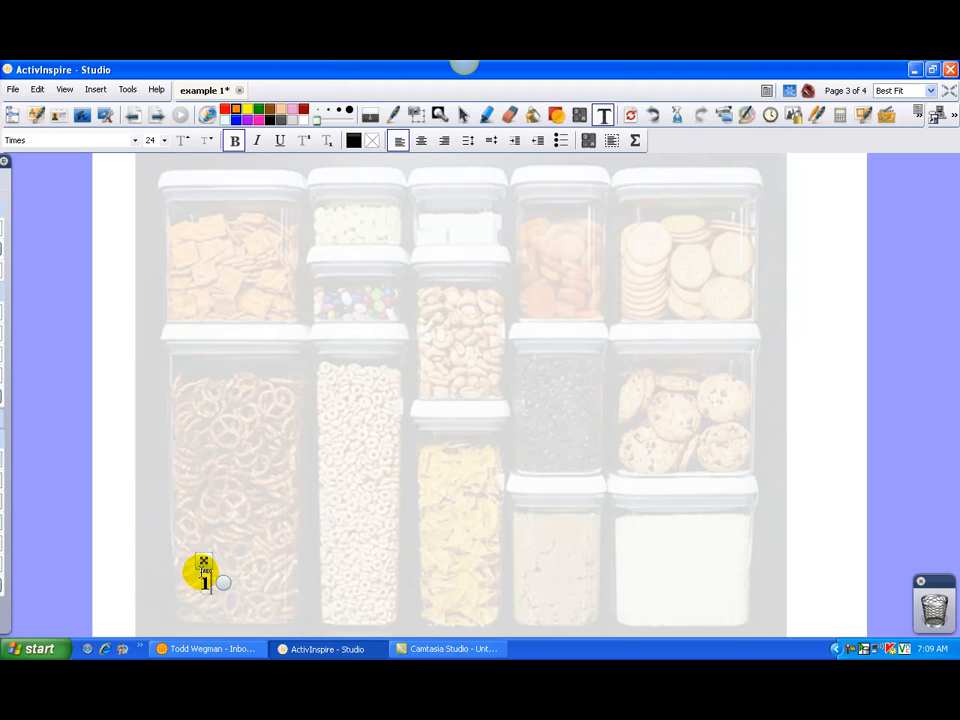
click(286, 580)
text(2)
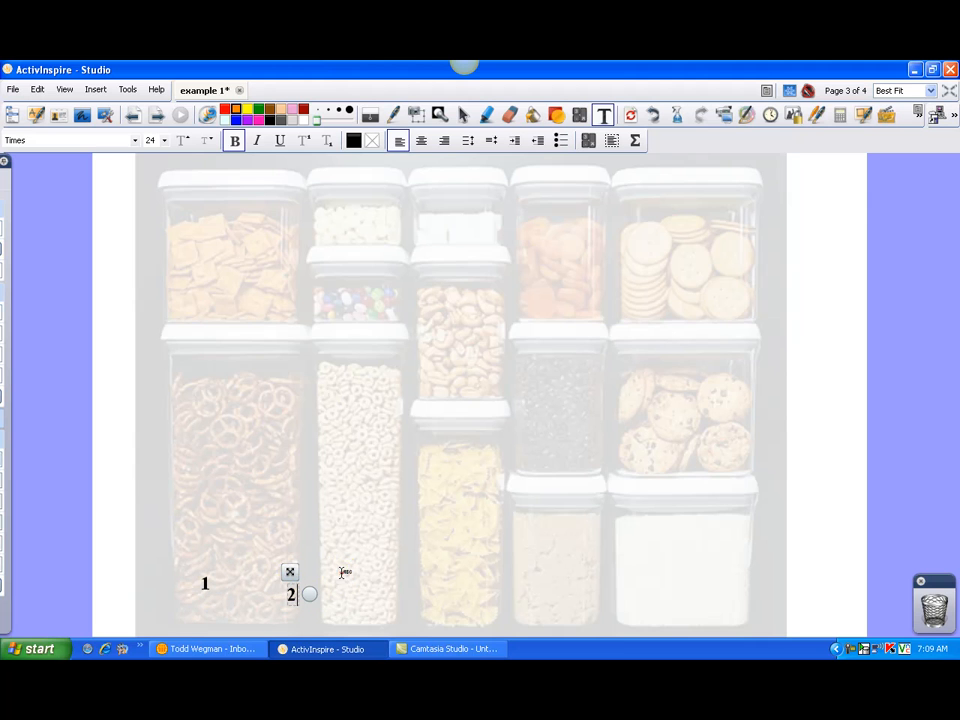
click(340, 572)
text(3)
click(429, 571)
text(4)
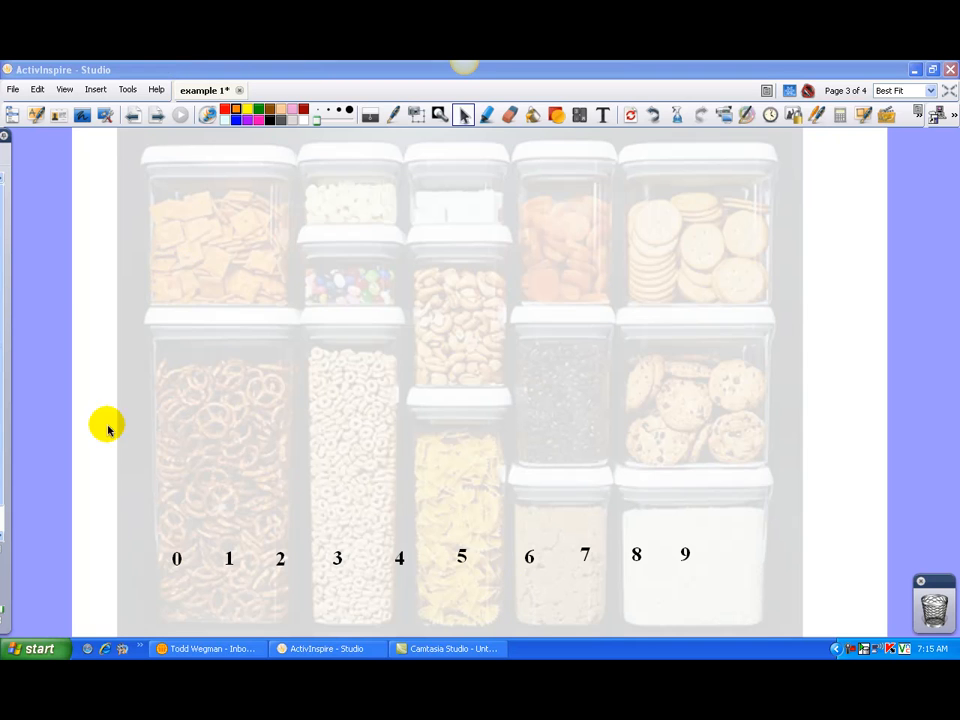
Pin the browser panel open and show the Property Browser for the page
click(10, 140)
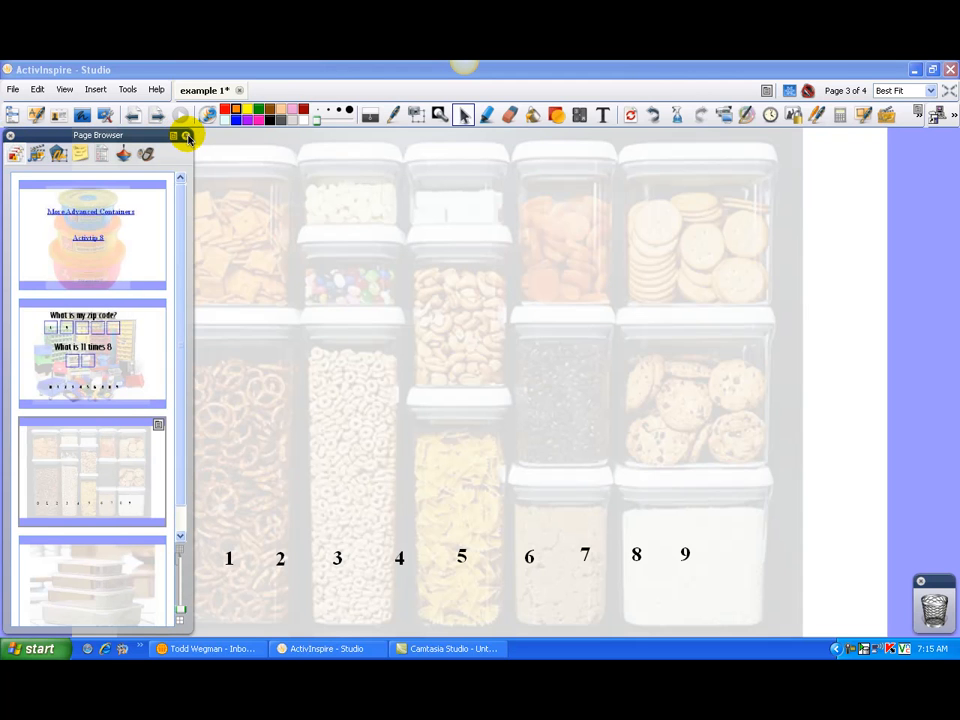
click(187, 139)
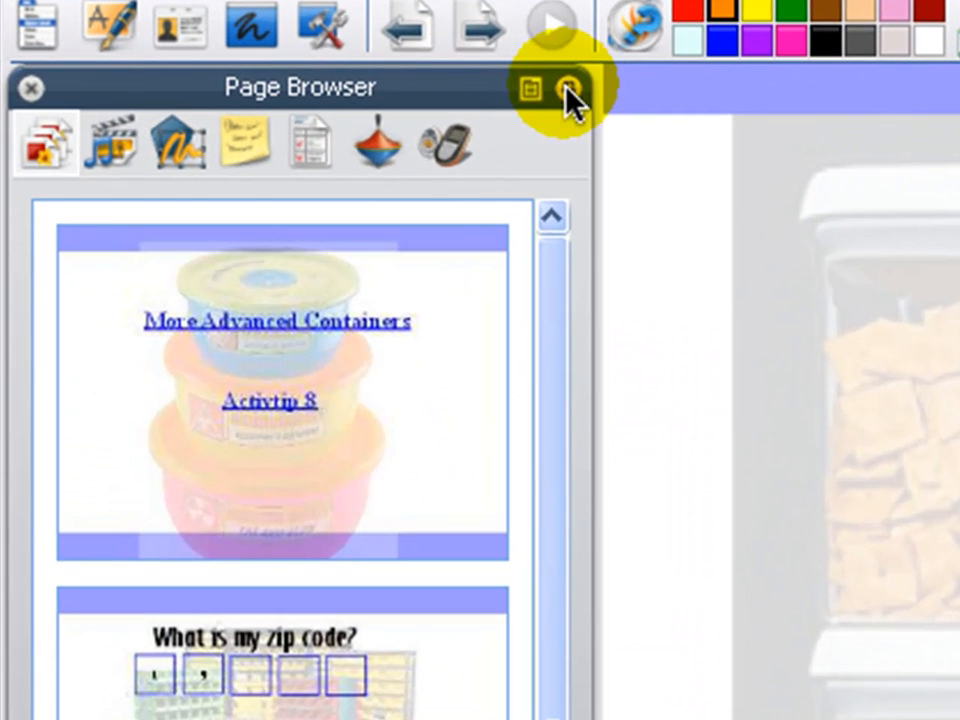
click(313, 150)
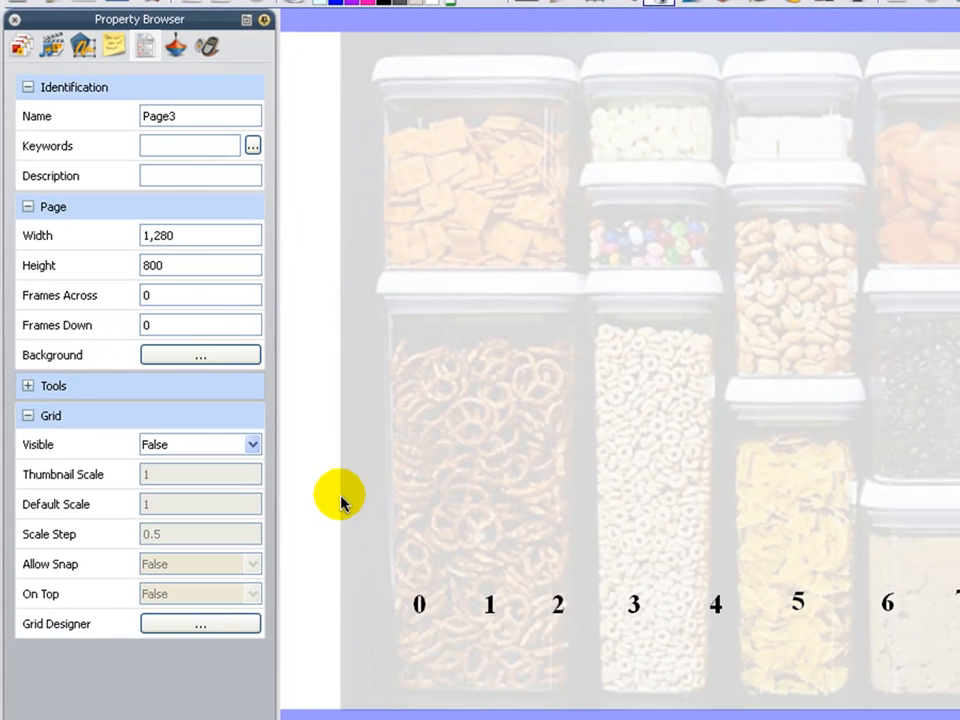
Select the numbers 0 to 9 together and set their container property for returning if not contained to True
drag(362, 553, 836, 627)
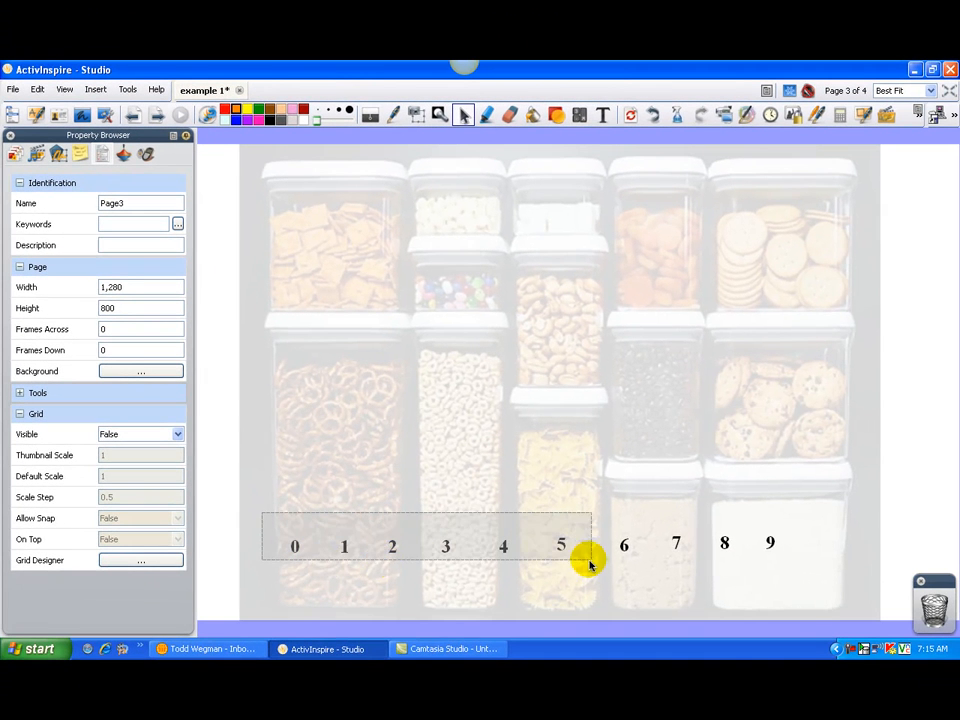
drag(590, 565, 800, 577)
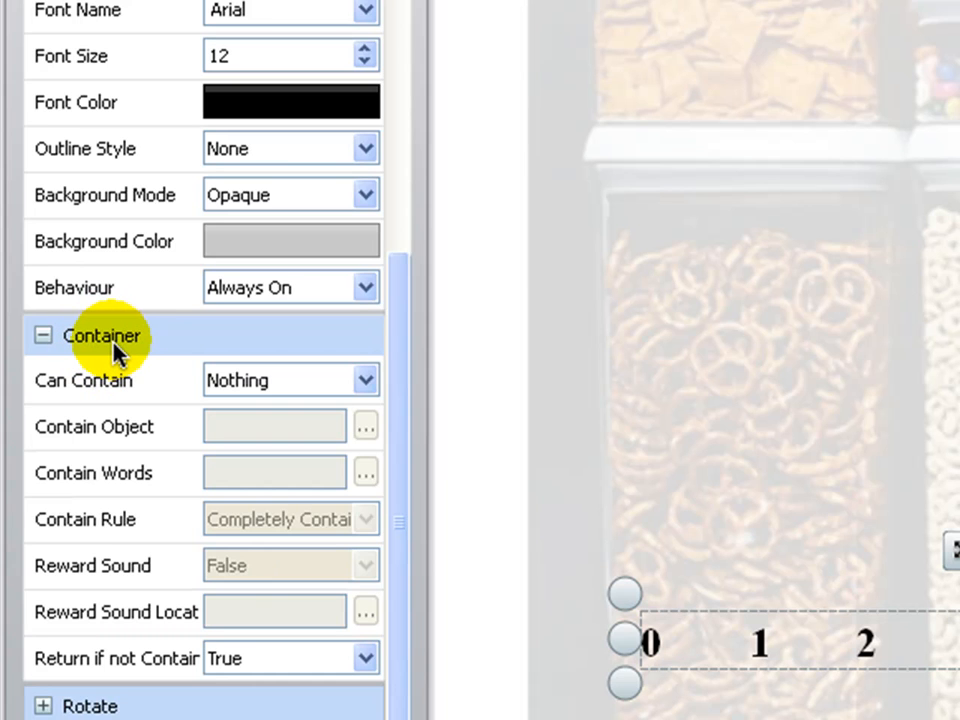
click(369, 656)
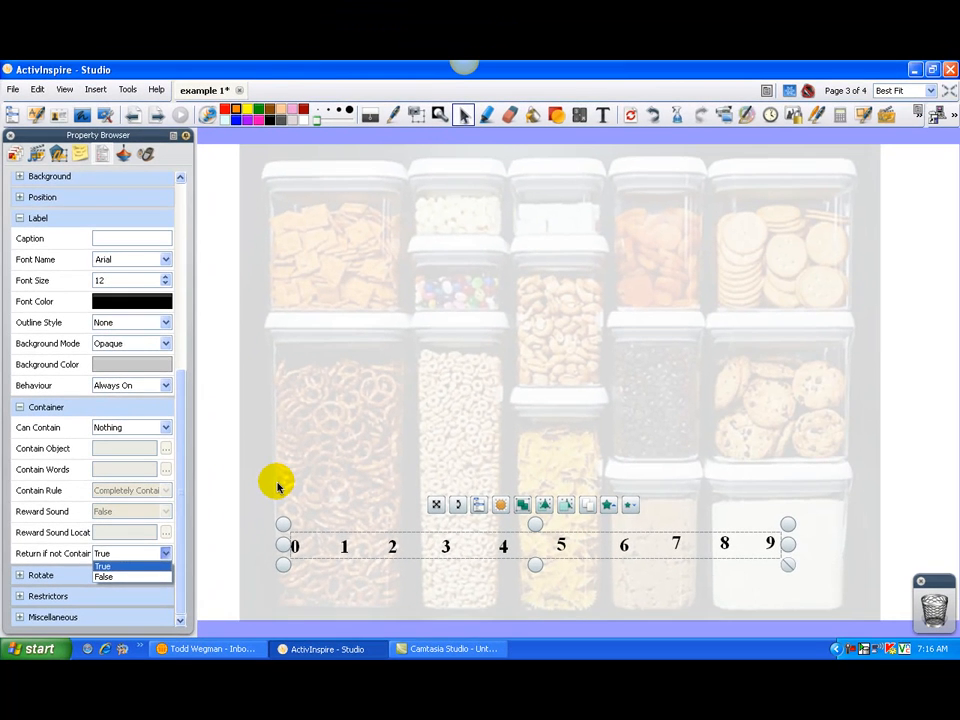
click(278, 487)
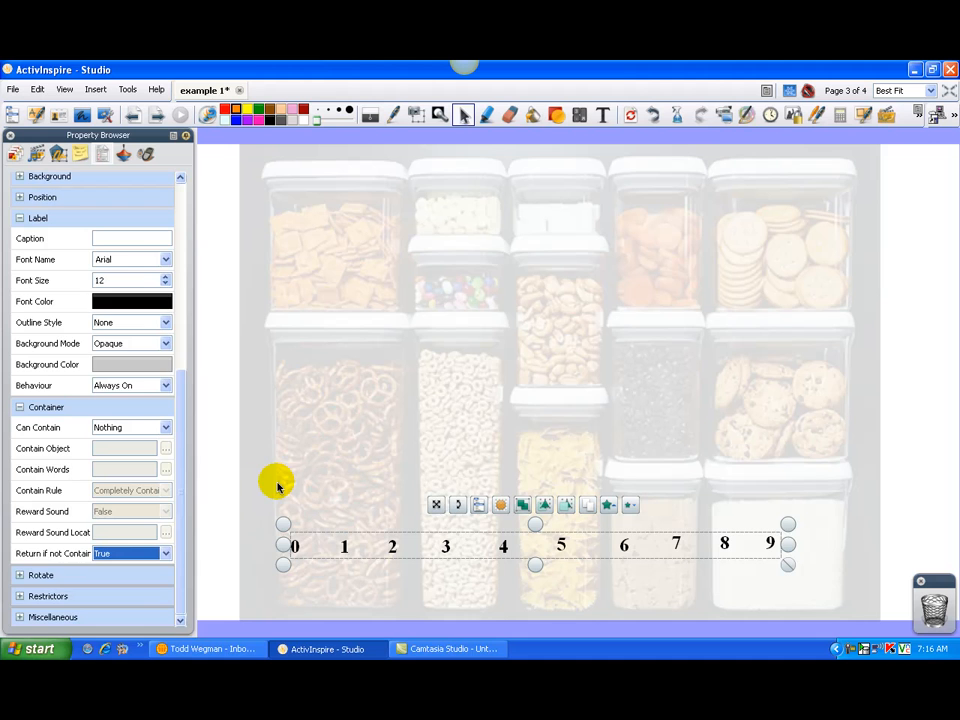
Test the return behaviour by moving only the number 0 up onto the upper containers in the picture
click(313, 416)
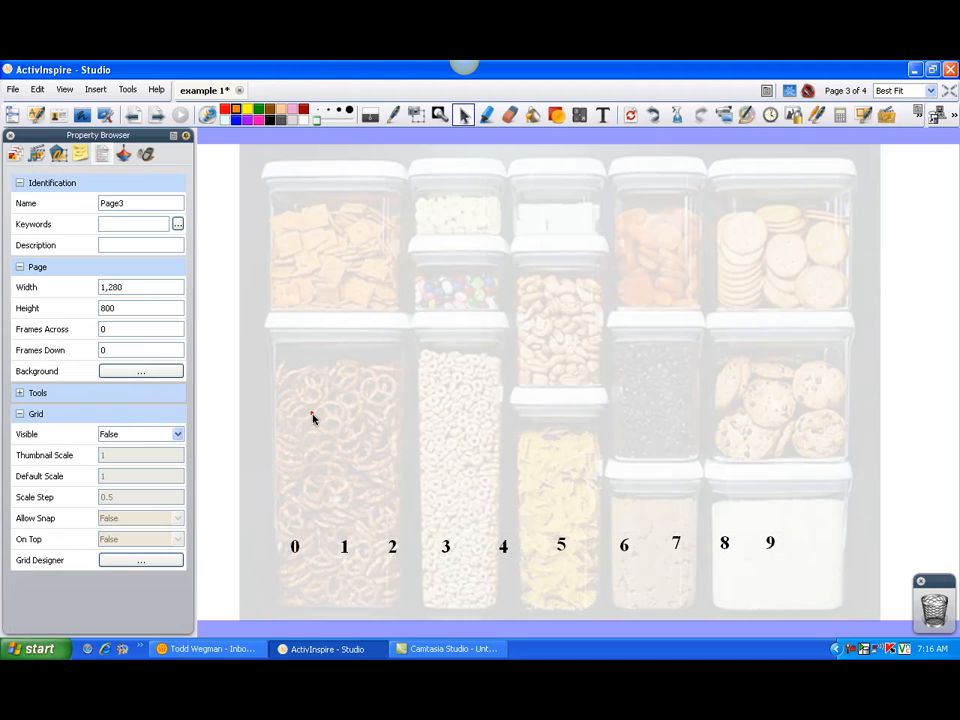
click(293, 545)
drag(293, 545, 420, 193)
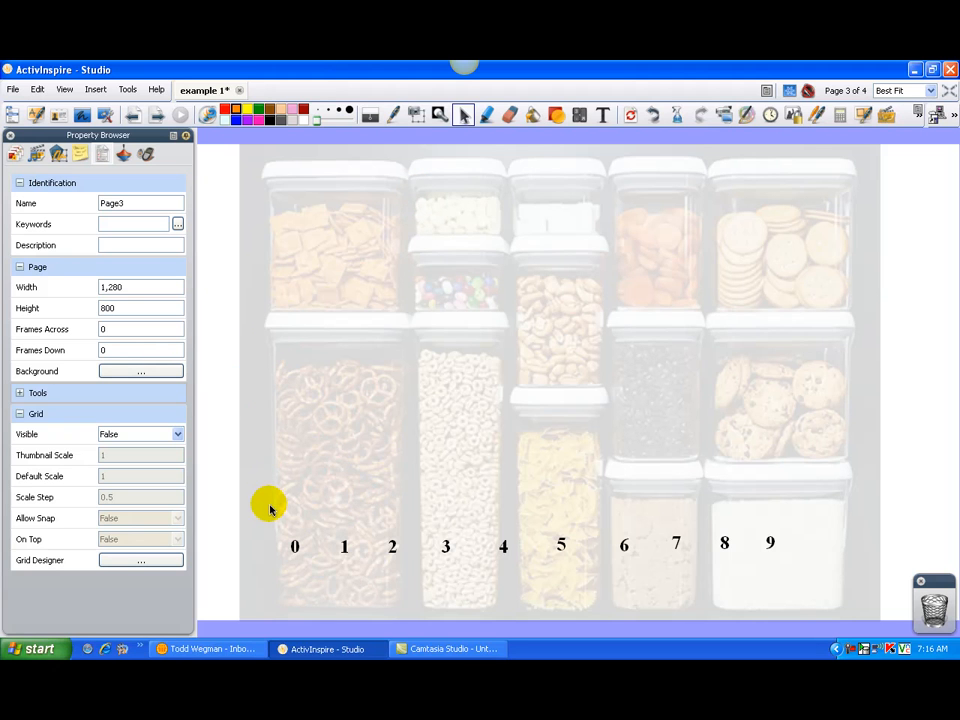
Turn on Drag a Copy for all the numbers 0 to 9 at once
drag(267, 505, 828, 563)
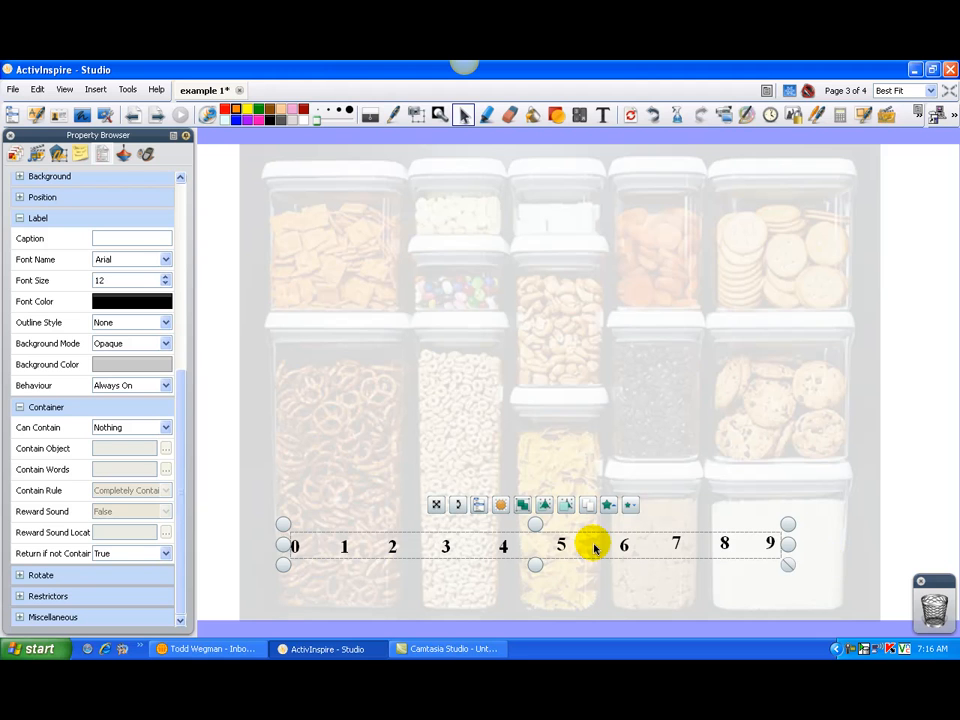
click(480, 507)
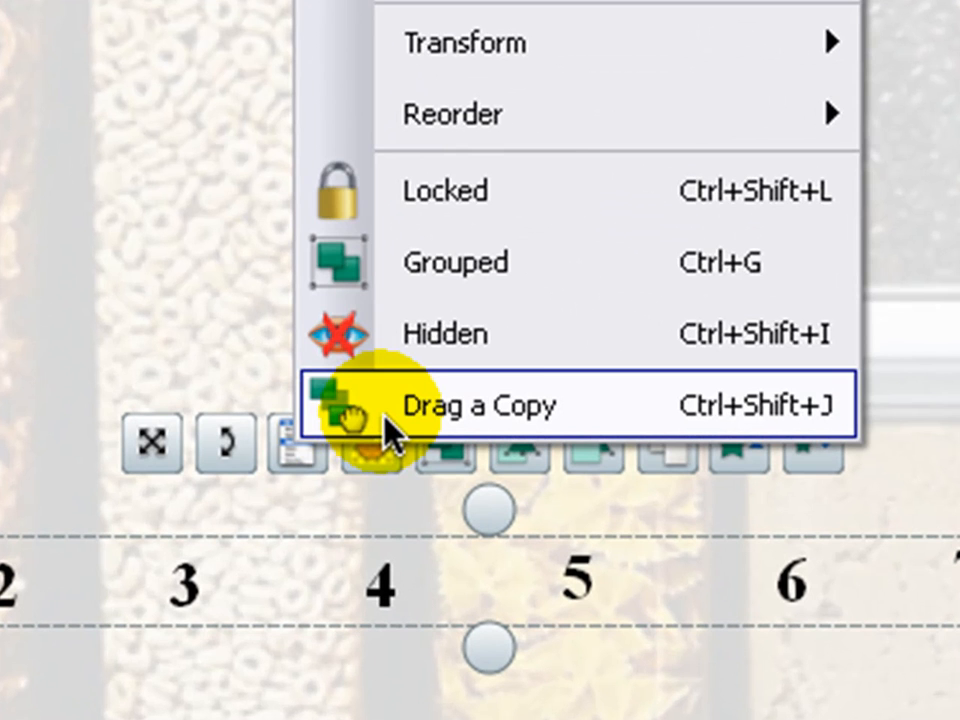
click(388, 428)
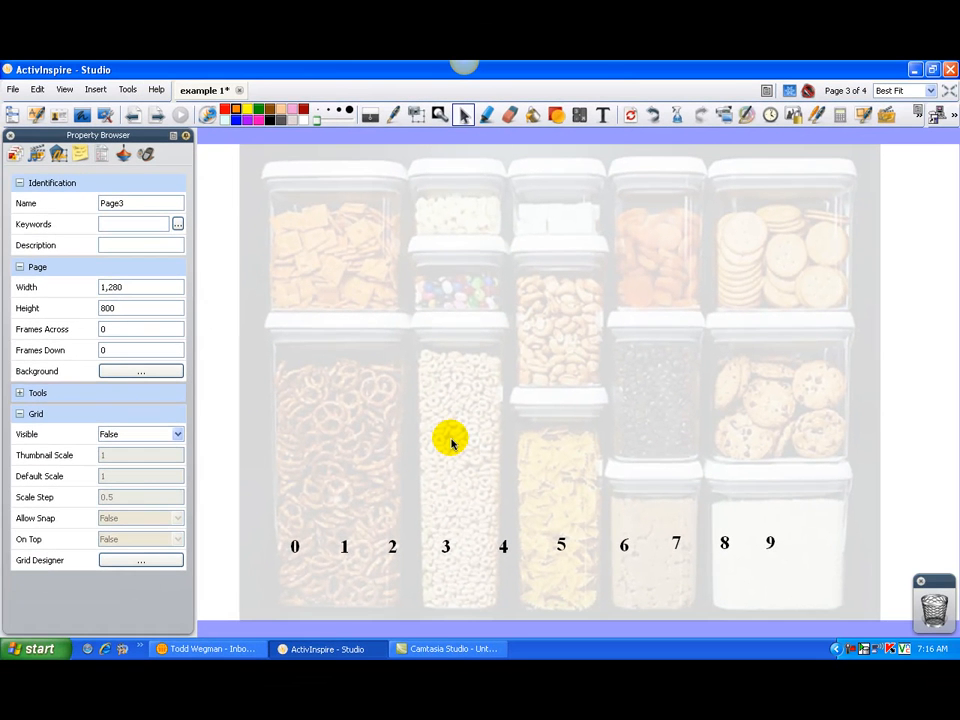
Add the text "4 times 3=" to the upper part of the page and move it slightly up and to the left
click(604, 117)
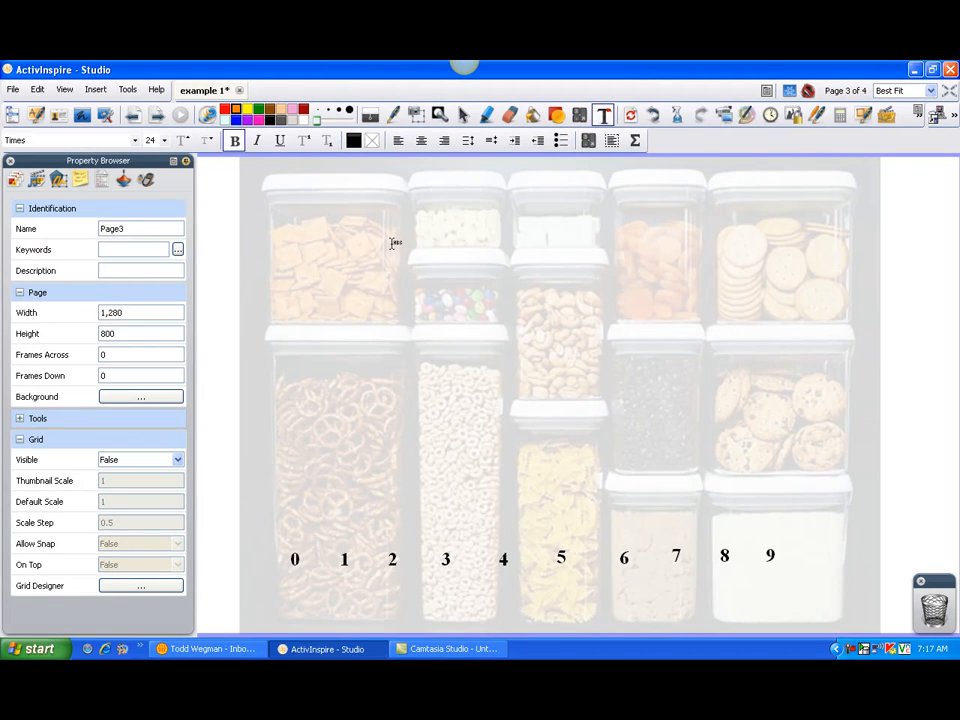
click(388, 244)
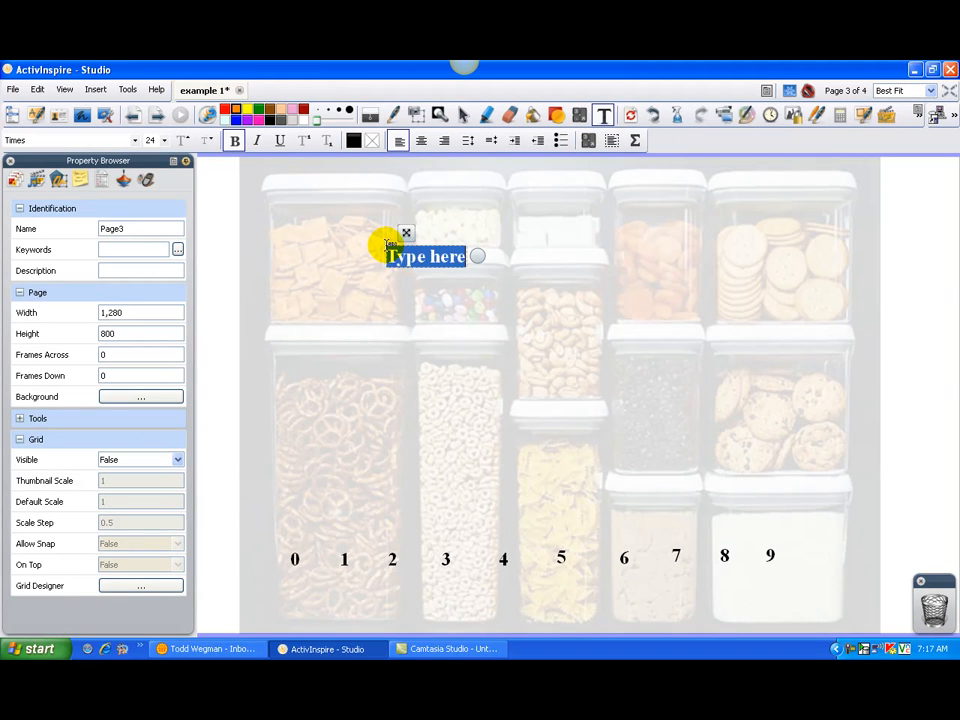
text(4 times )
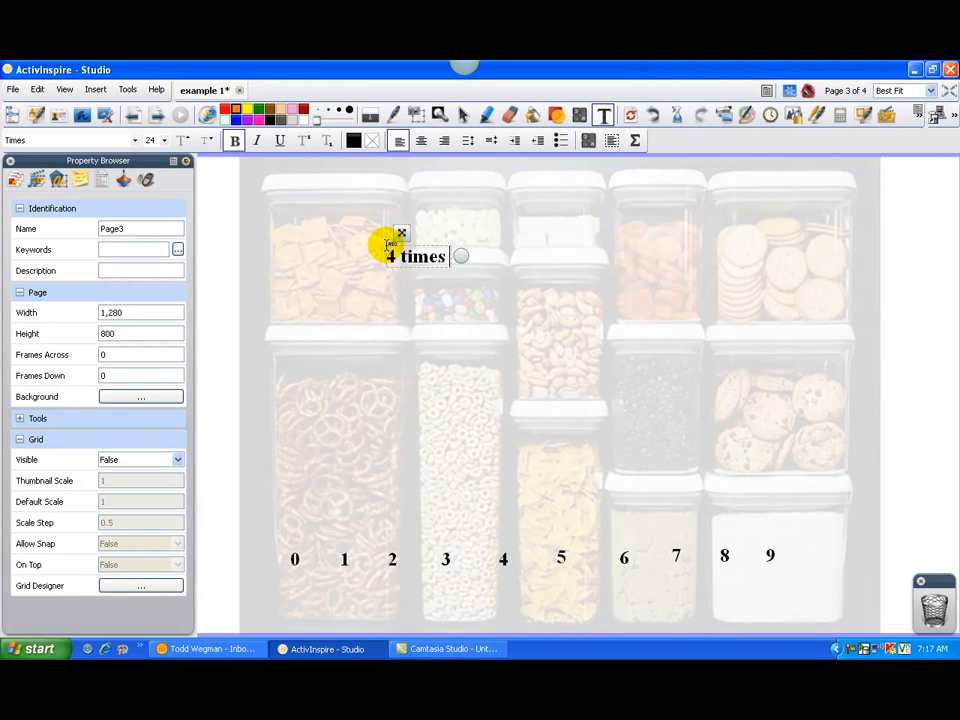
text(3)
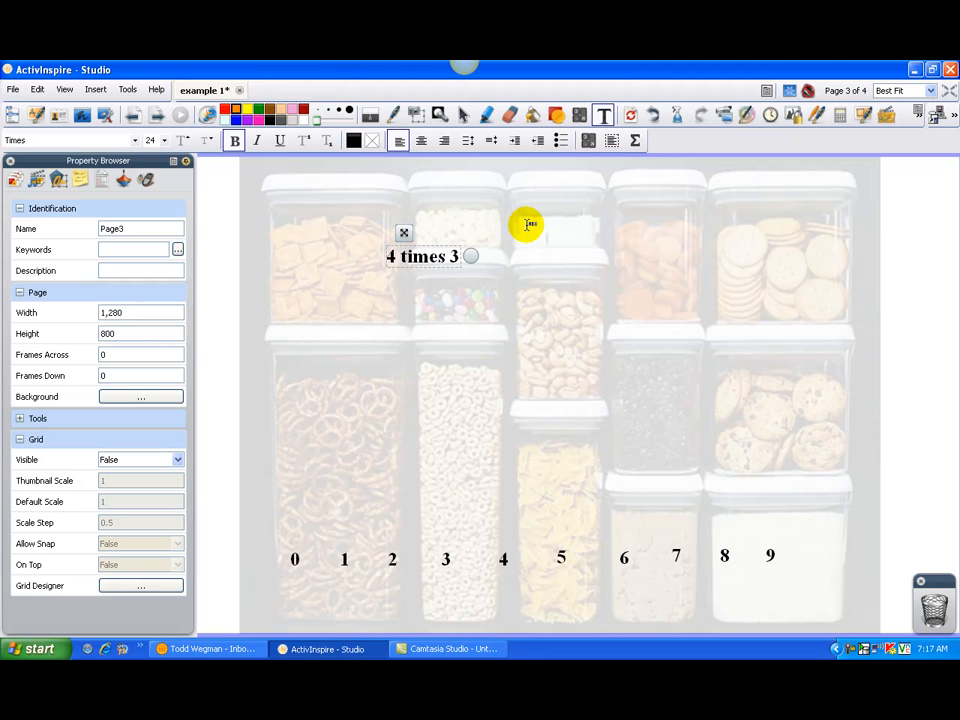
text(=)
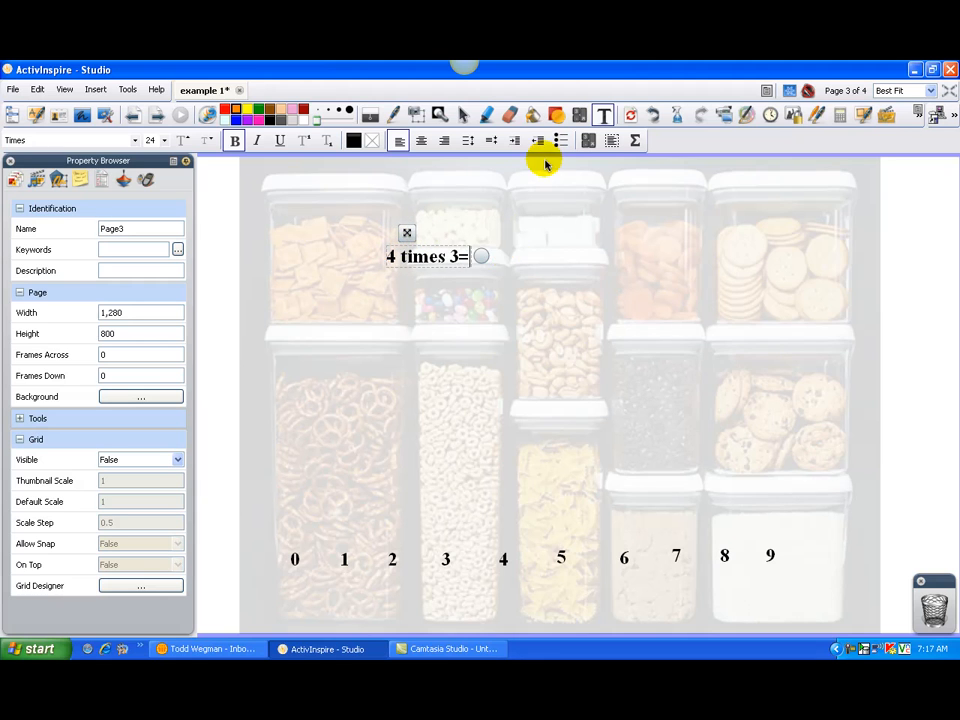
click(464, 116)
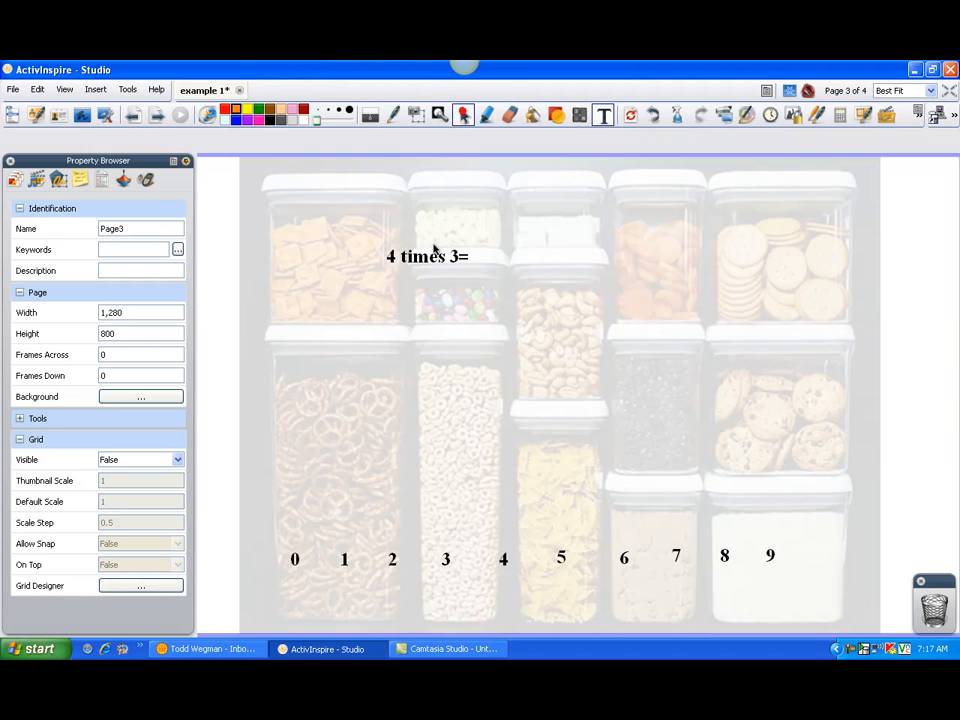
drag(431, 257, 381, 240)
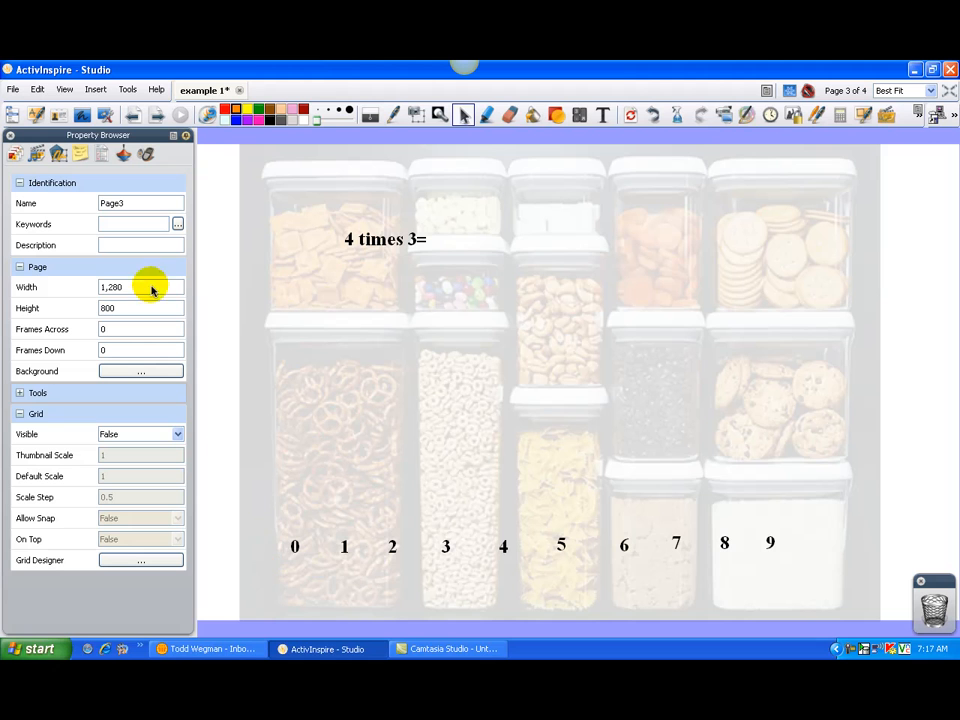
Set the keyword of the number 0 text object to 0
drag(274, 517, 312, 563)
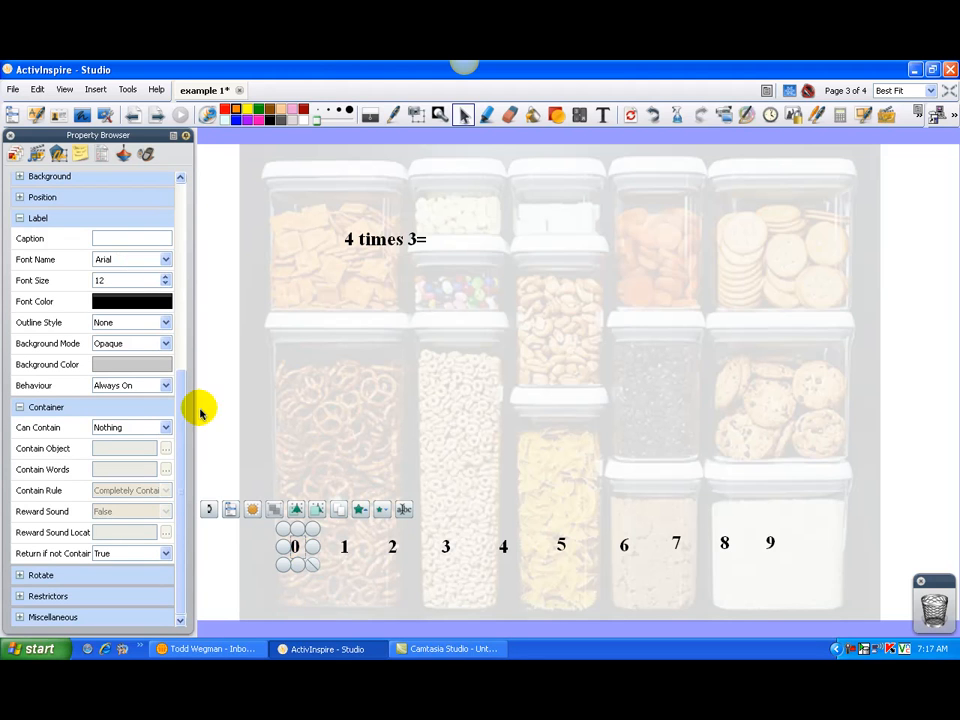
drag(183, 420, 169, 160)
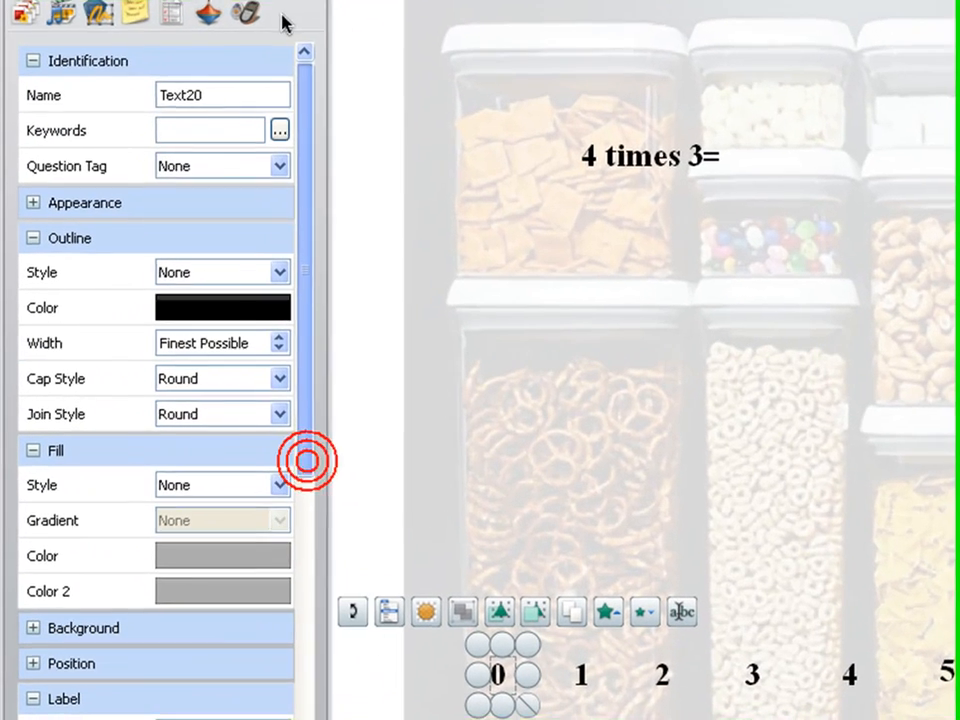
click(176, 119)
click(176, 131)
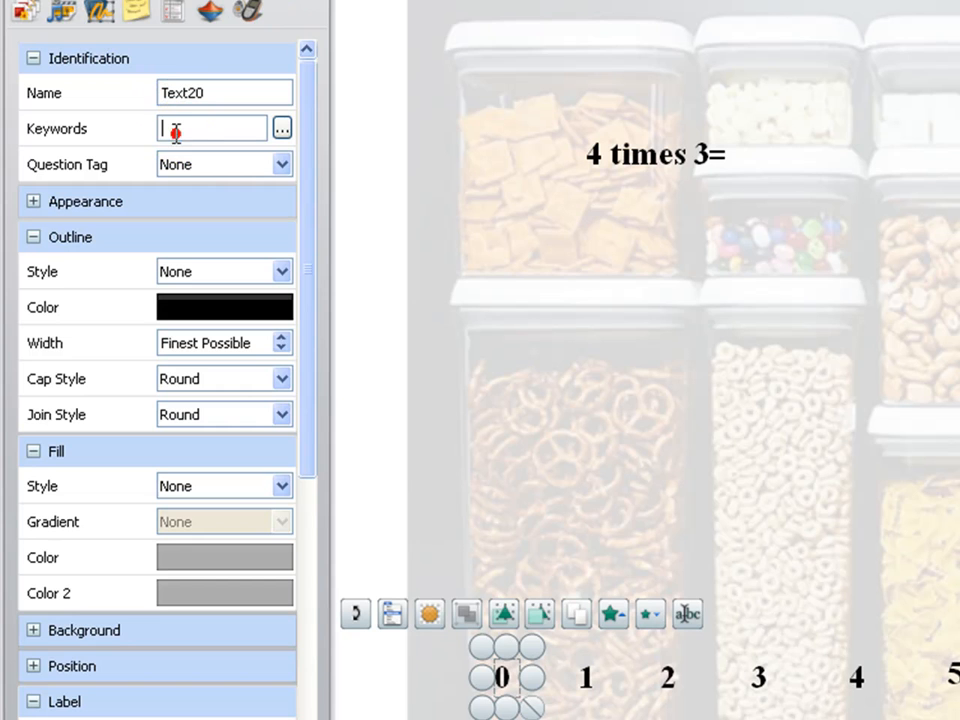
text(0)
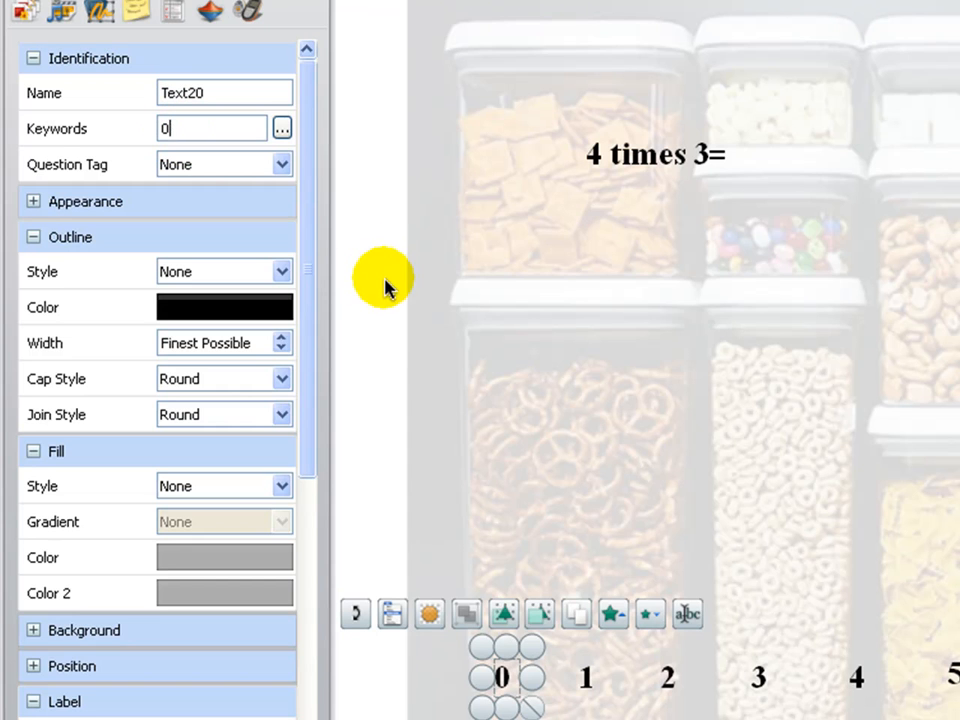
Set the keyword of the number 1 text object to 1
click(567, 648)
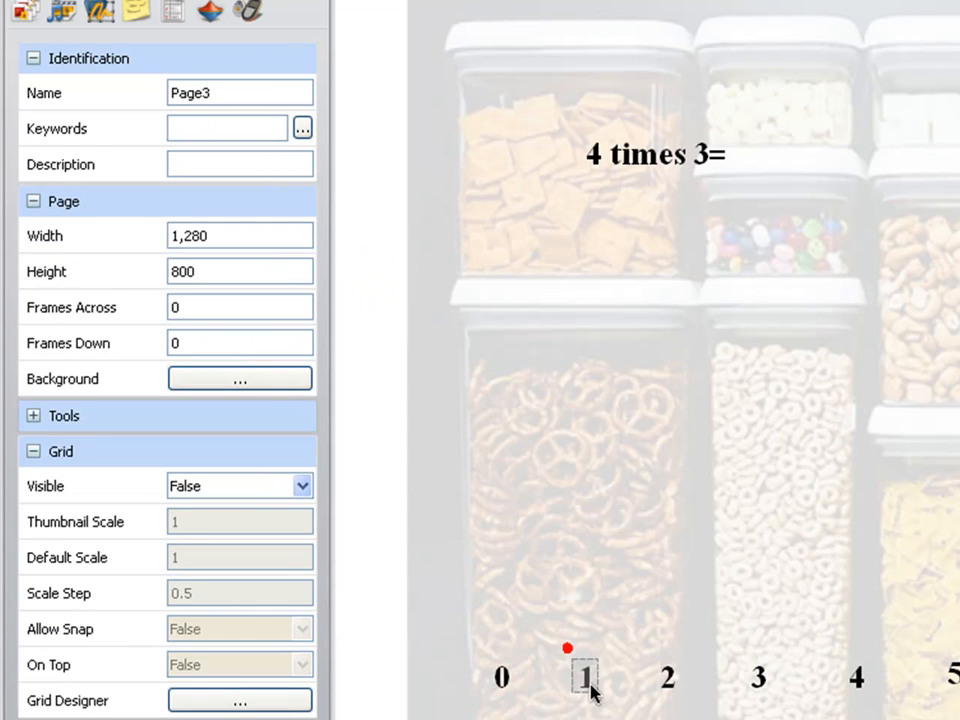
click(595, 685)
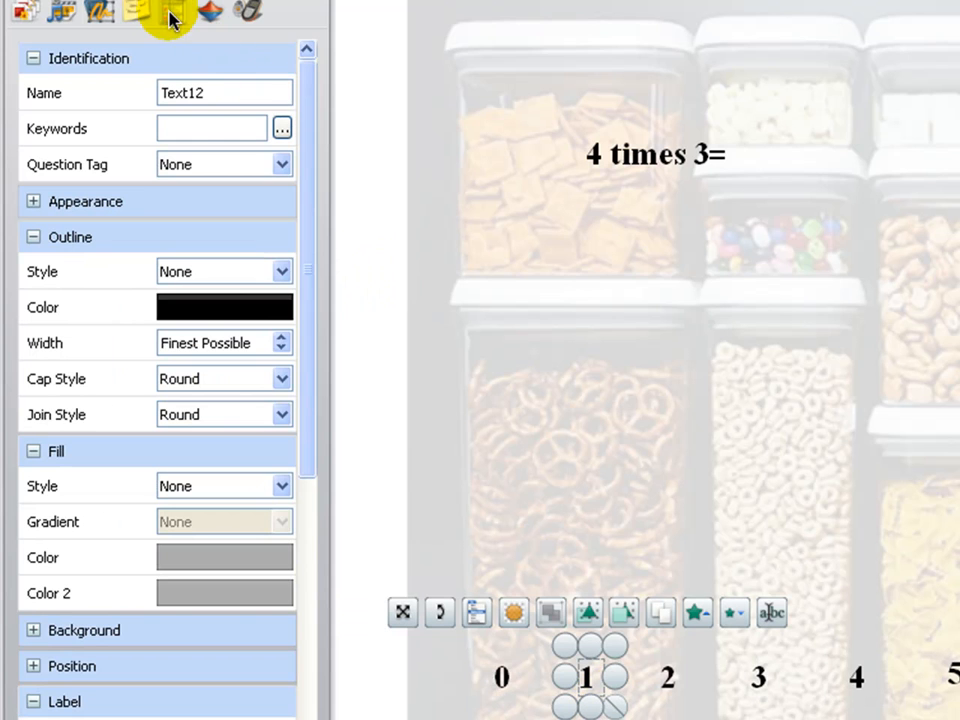
click(184, 124)
text(1)
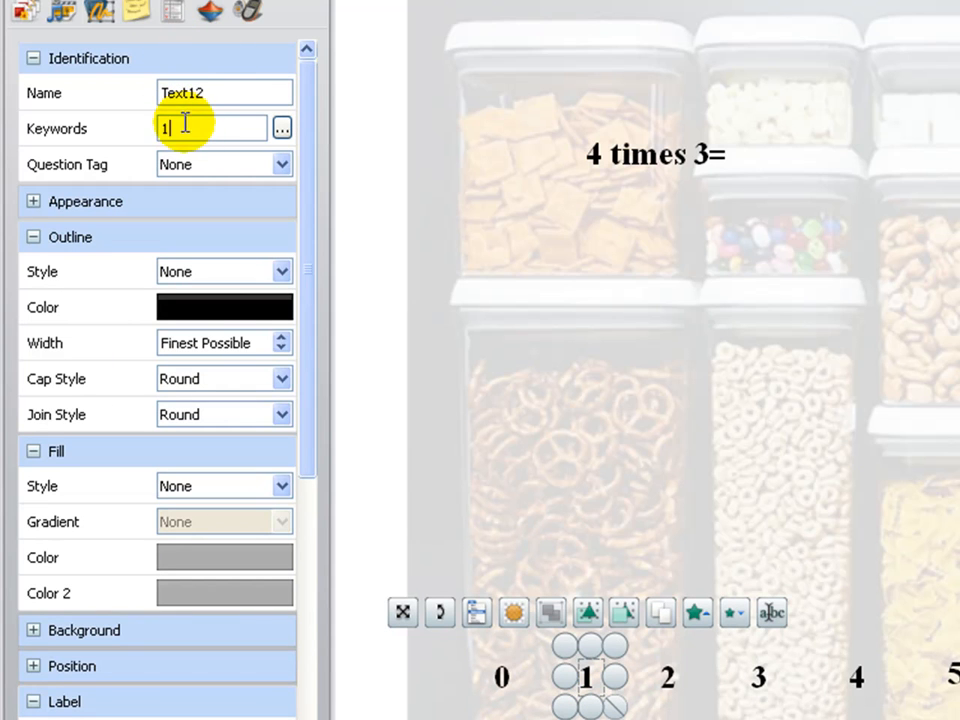
Give the remaining numbers, up to the 9, their own digit as keyword
click(655, 648)
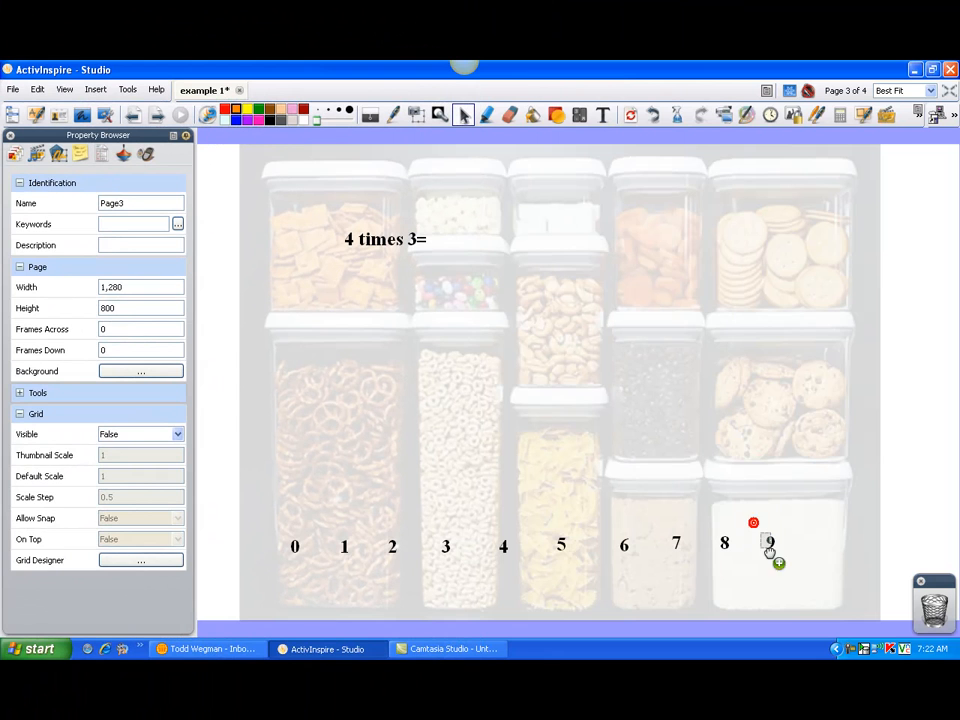
click(776, 557)
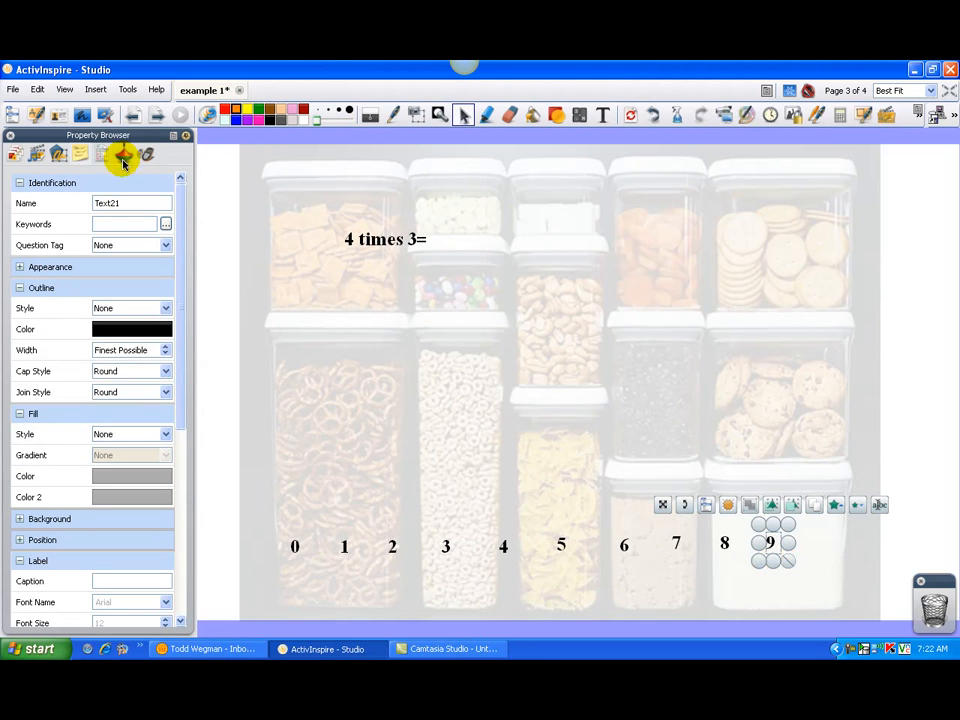
click(104, 224)
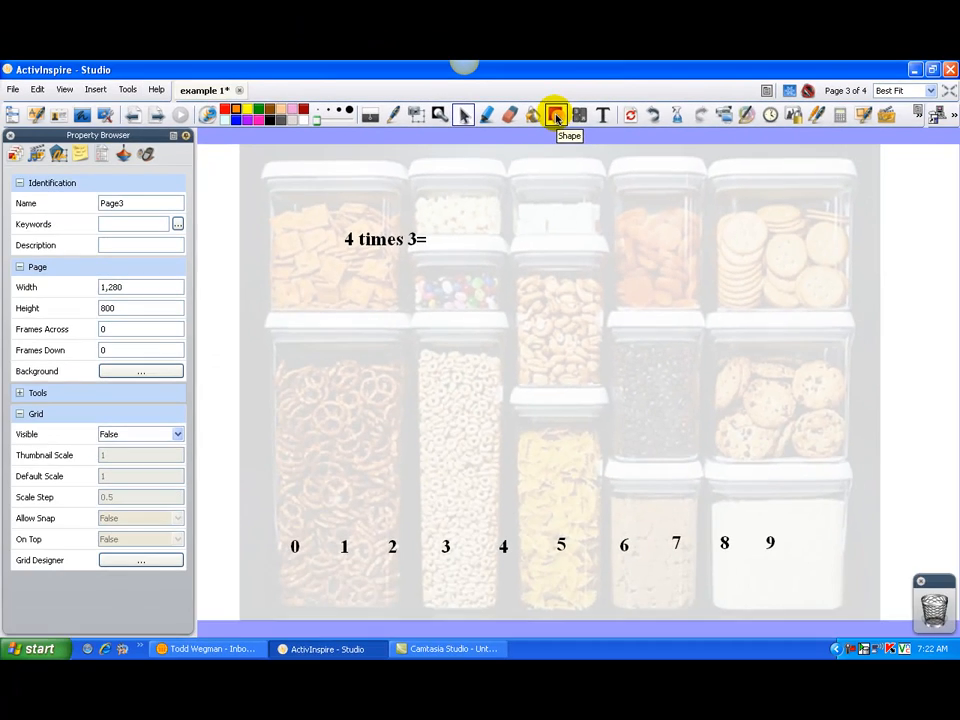
Draw a green-outlined, unfilled answer square just after the text "4 times 3="
click(442, 108)
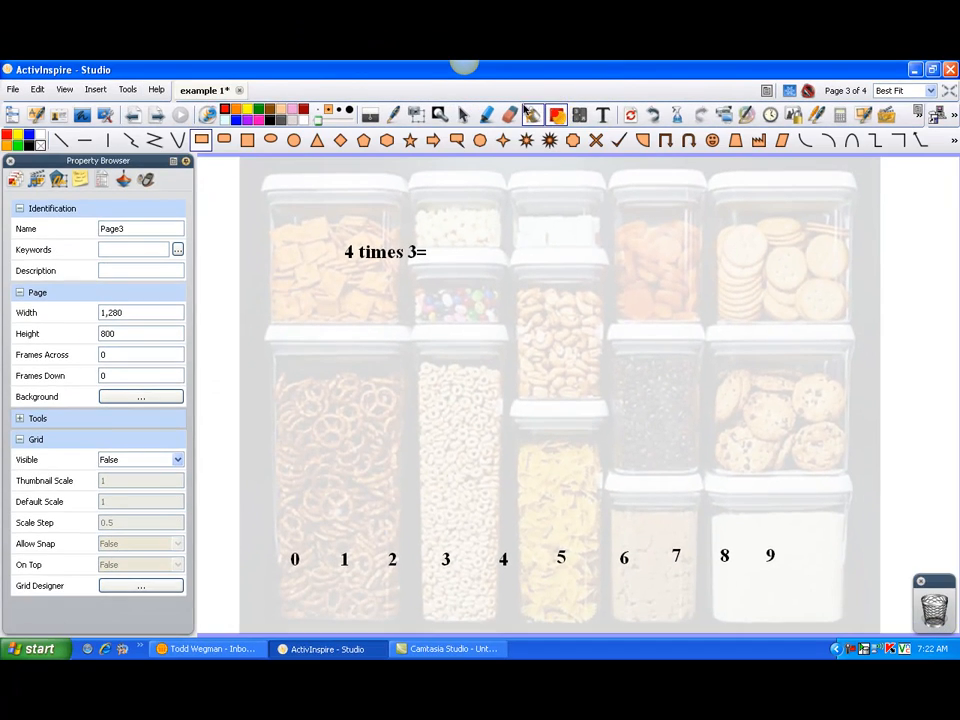
click(557, 115)
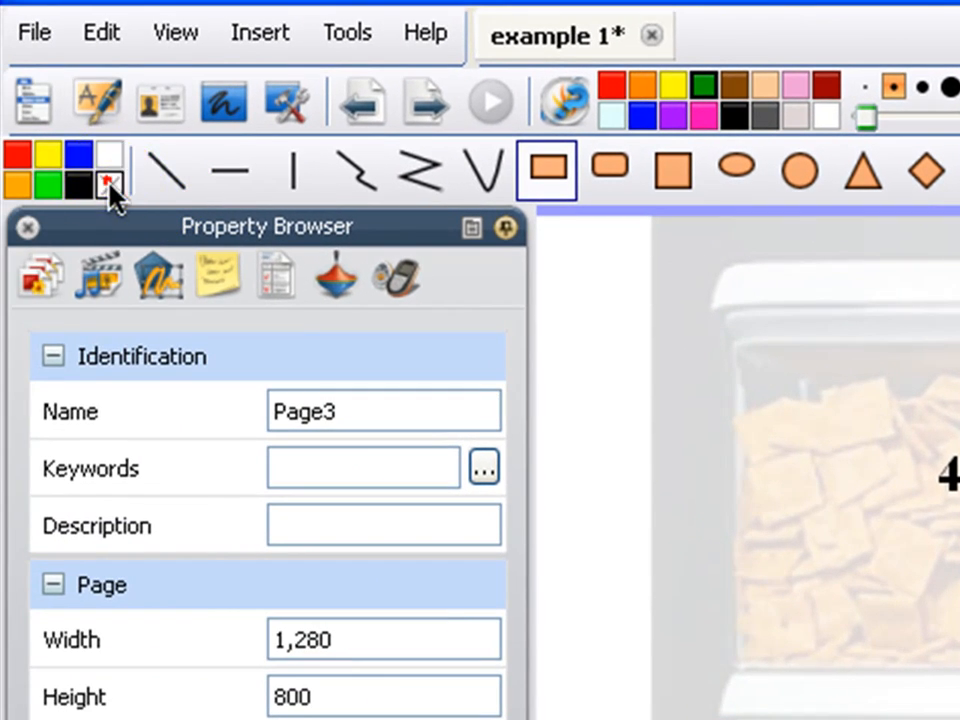
click(111, 185)
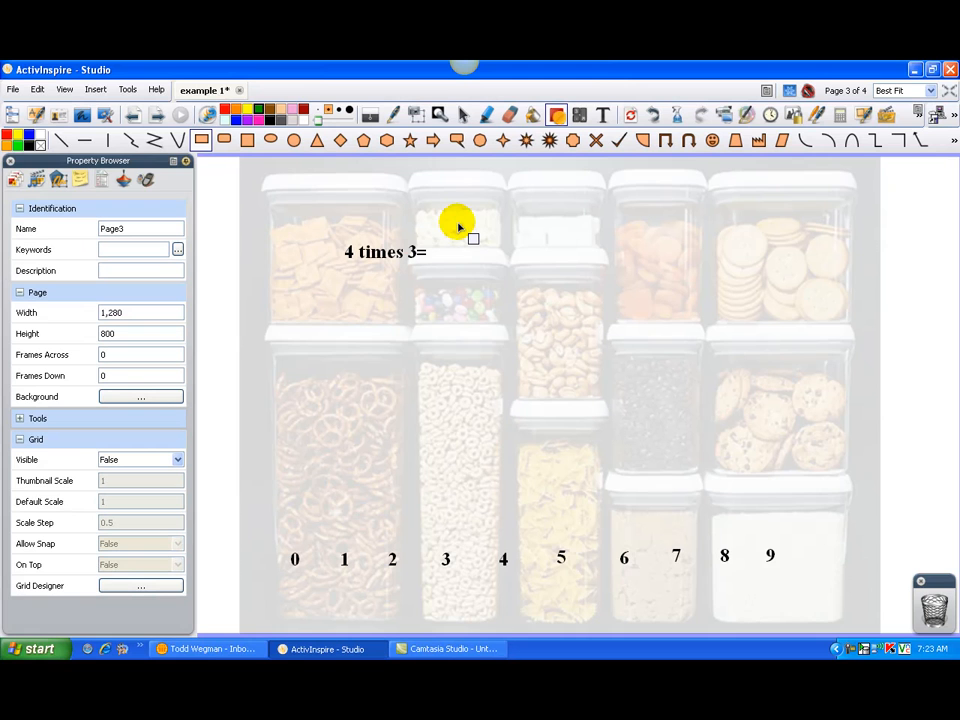
drag(457, 222, 505, 273)
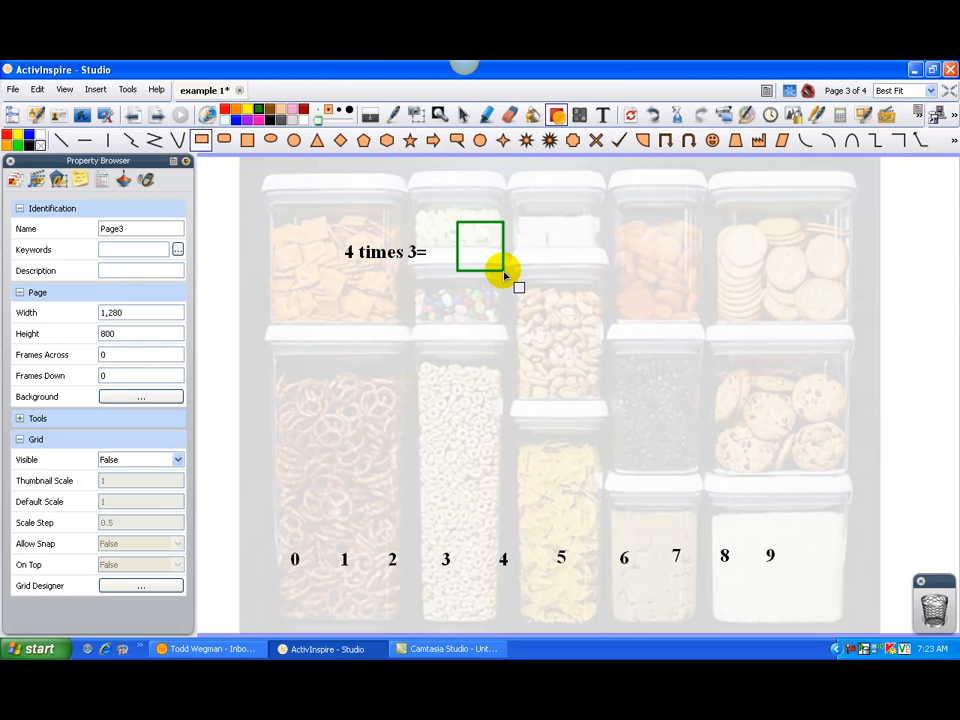
Duplicate the green square and place the copy directly beside the original, level with it
click(463, 115)
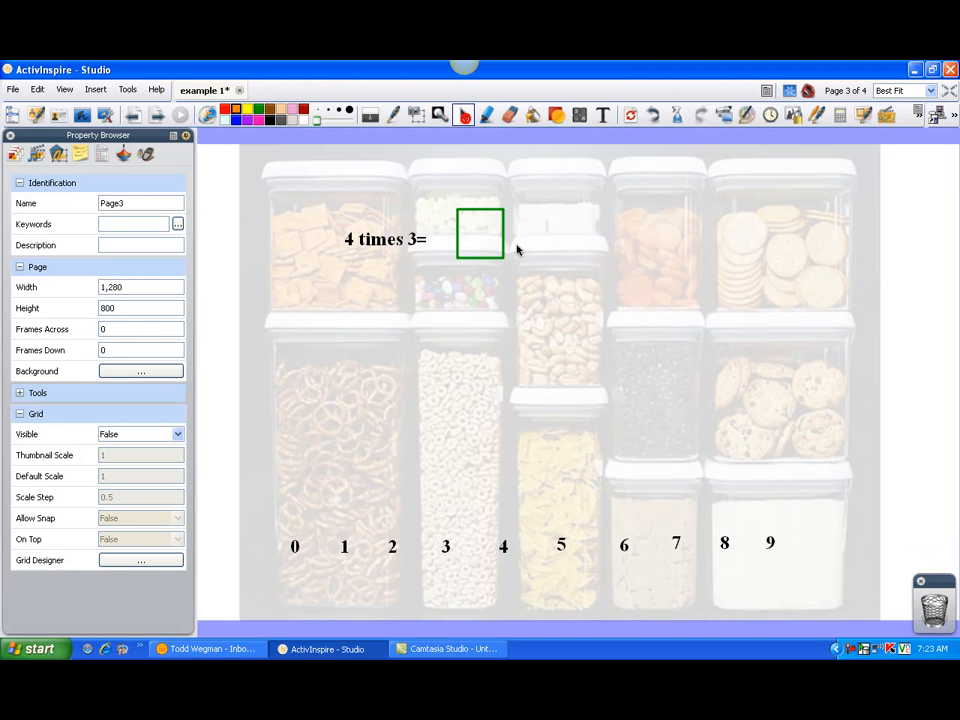
click(505, 247)
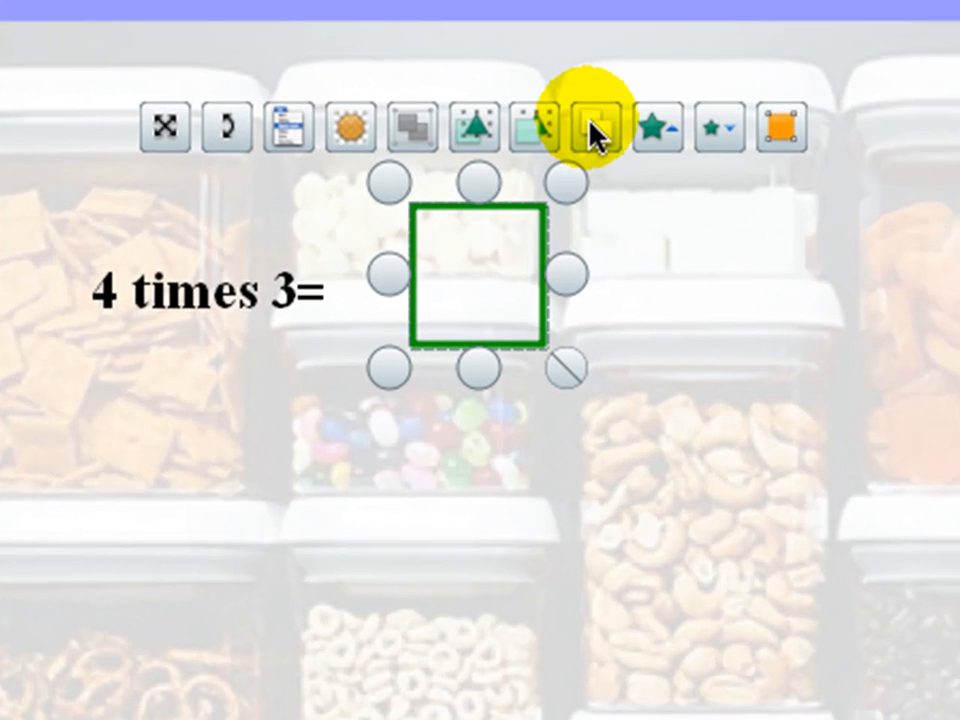
click(596, 135)
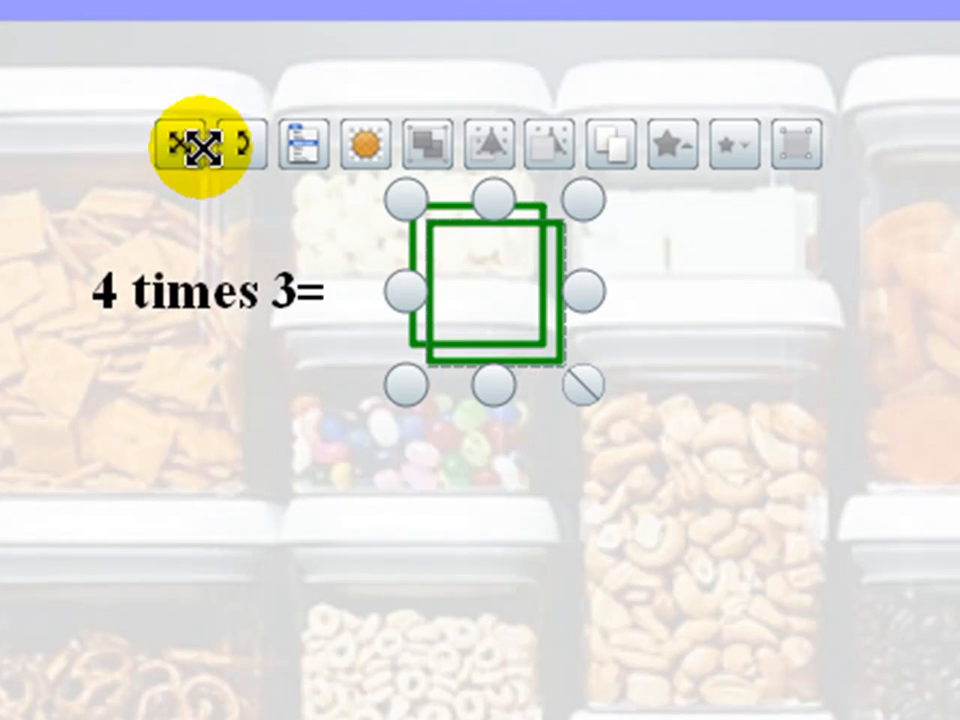
drag(187, 145, 314, 130)
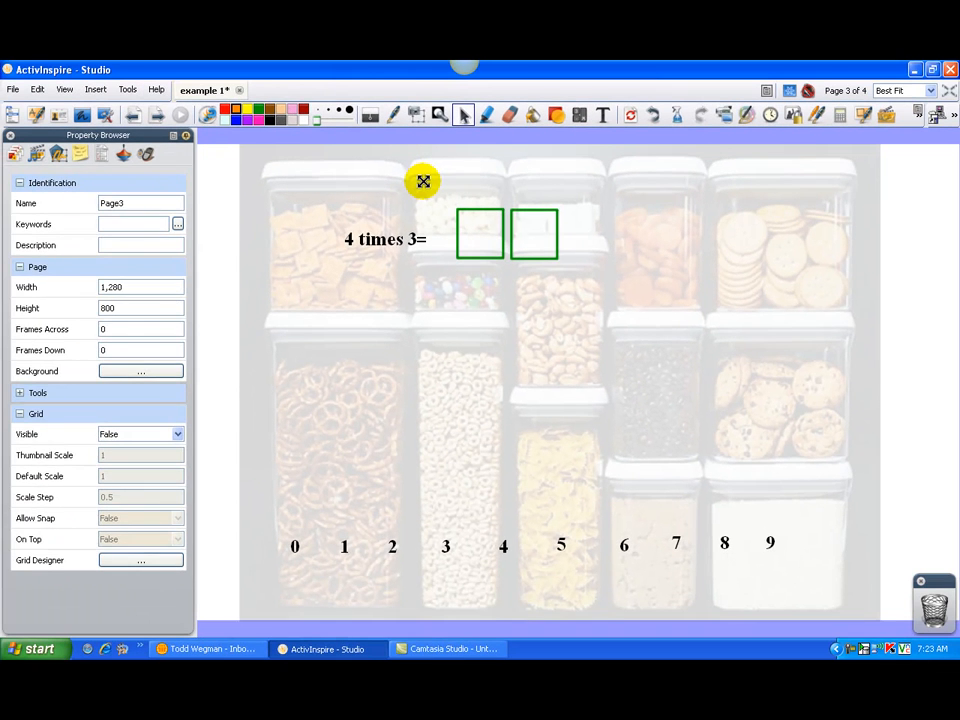
drag(423, 181, 424, 181)
click(400, 315)
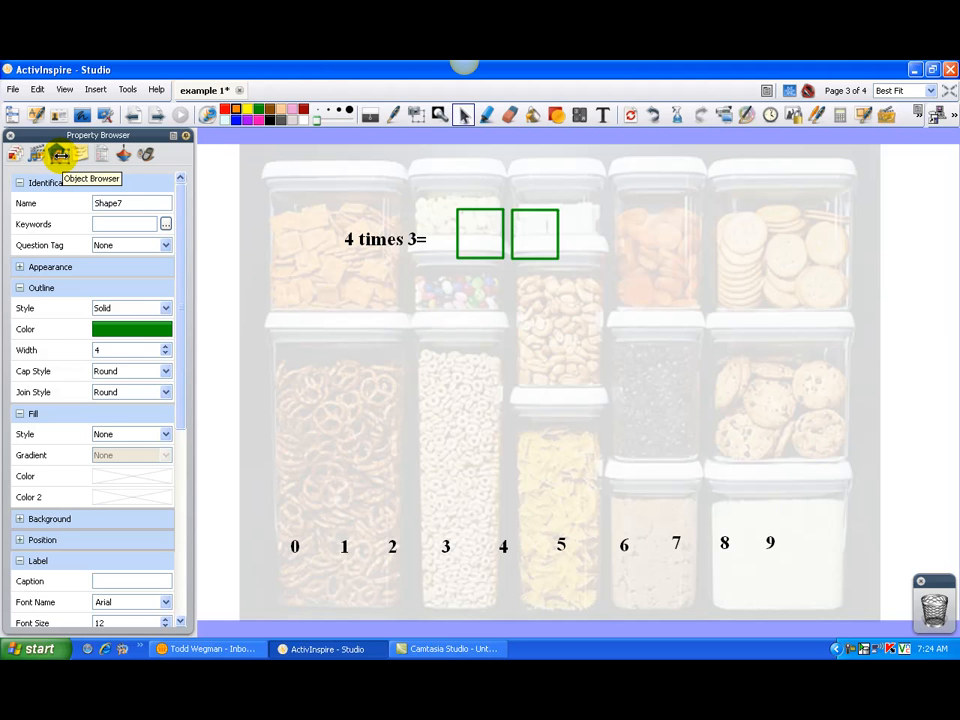
Move both square shapes below all the text objects in the Middle Layer's stacking order
click(60, 153)
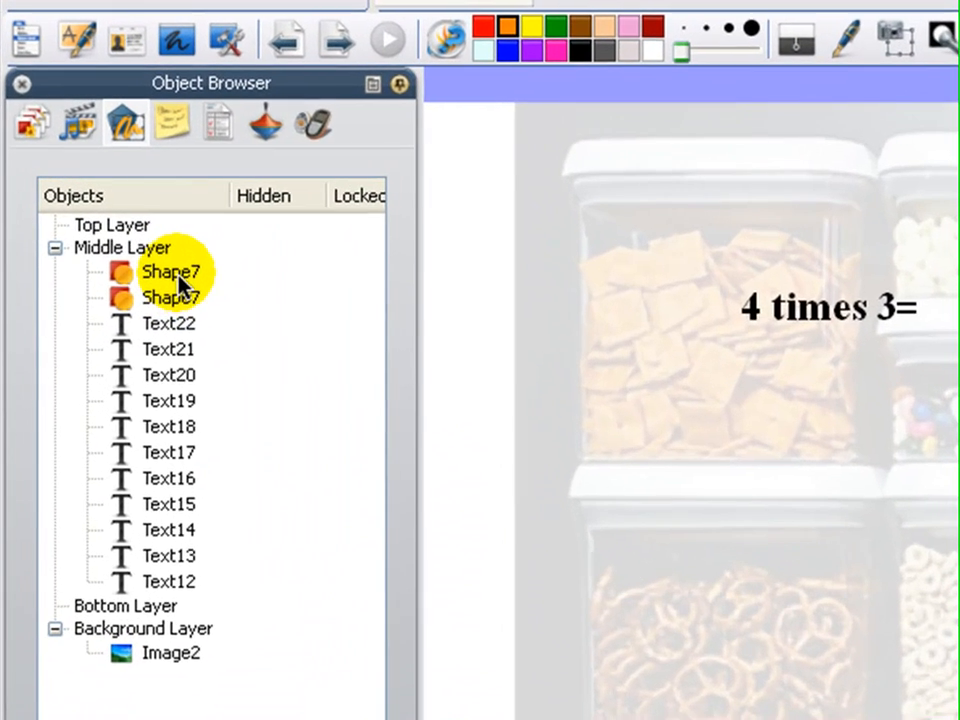
click(126, 250)
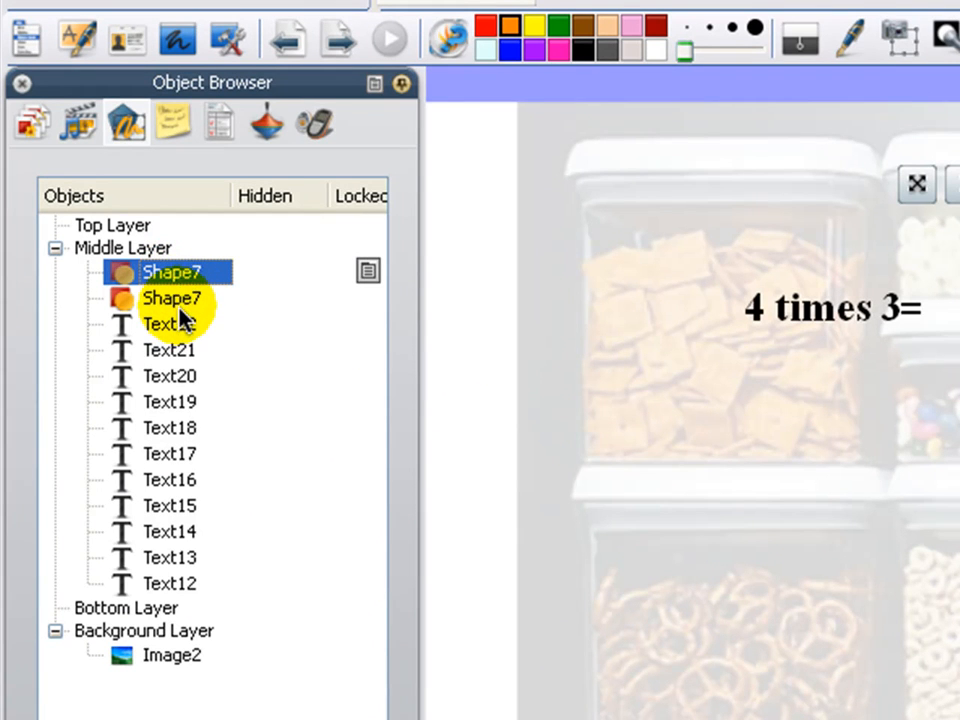
ctrl+click(184, 300)
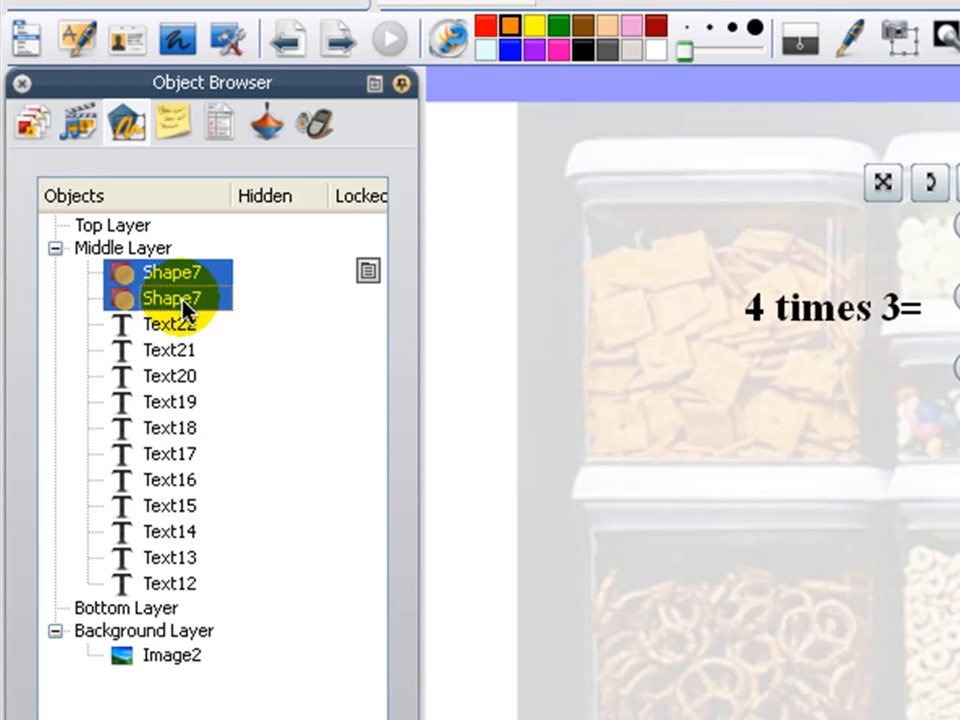
drag(176, 274, 190, 610)
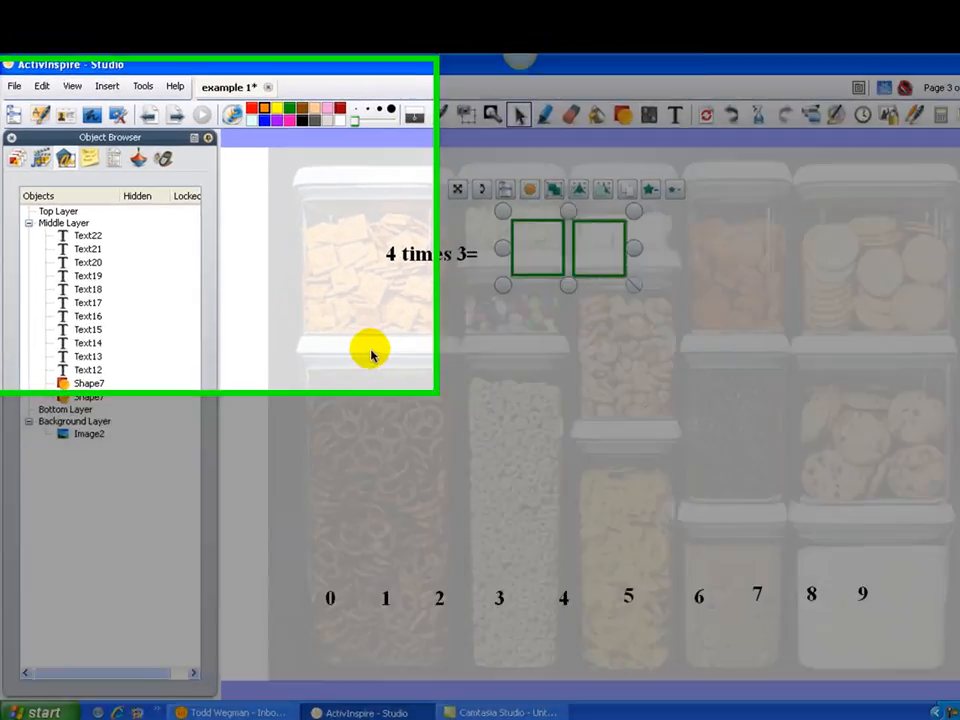
click(361, 338)
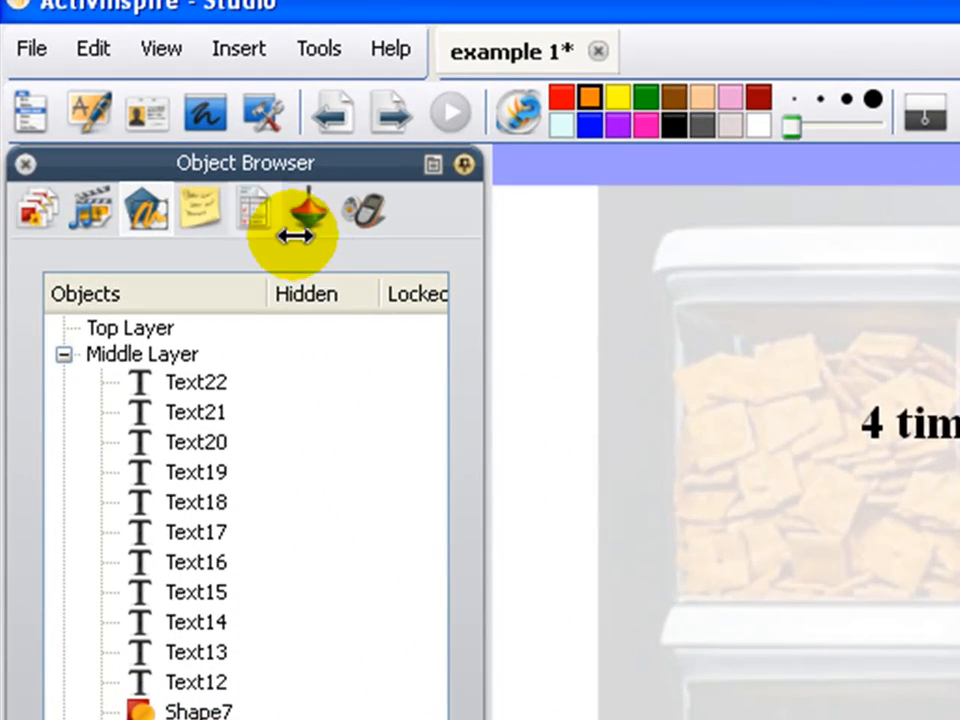
Make the first green square a Keywords container for the word 1, using the Completely Contained rule
click(260, 214)
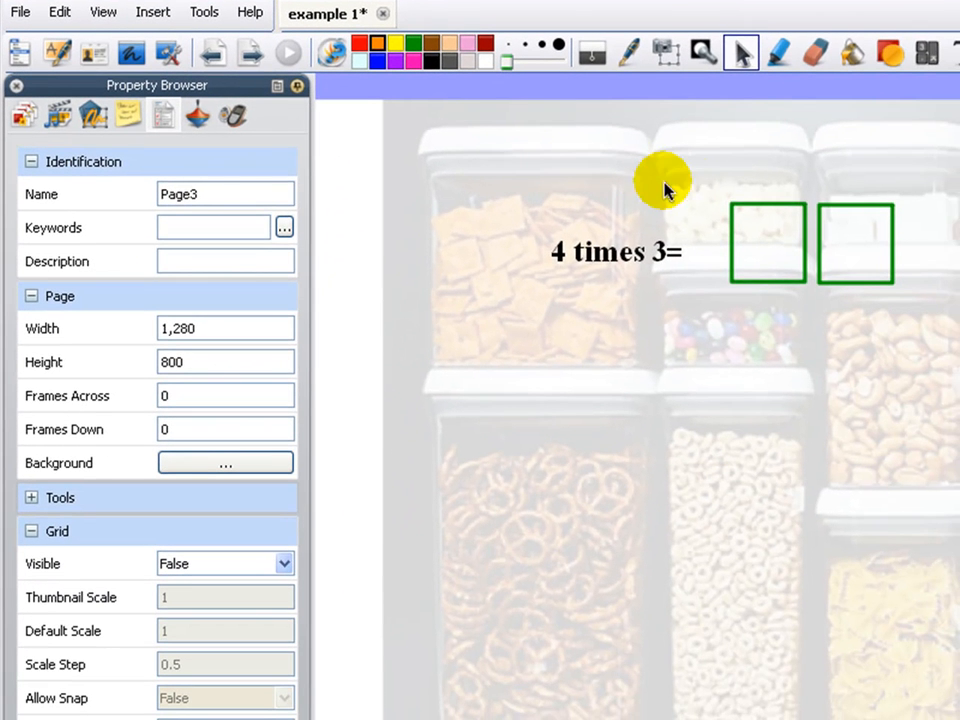
drag(709, 195, 815, 295)
click(806, 292)
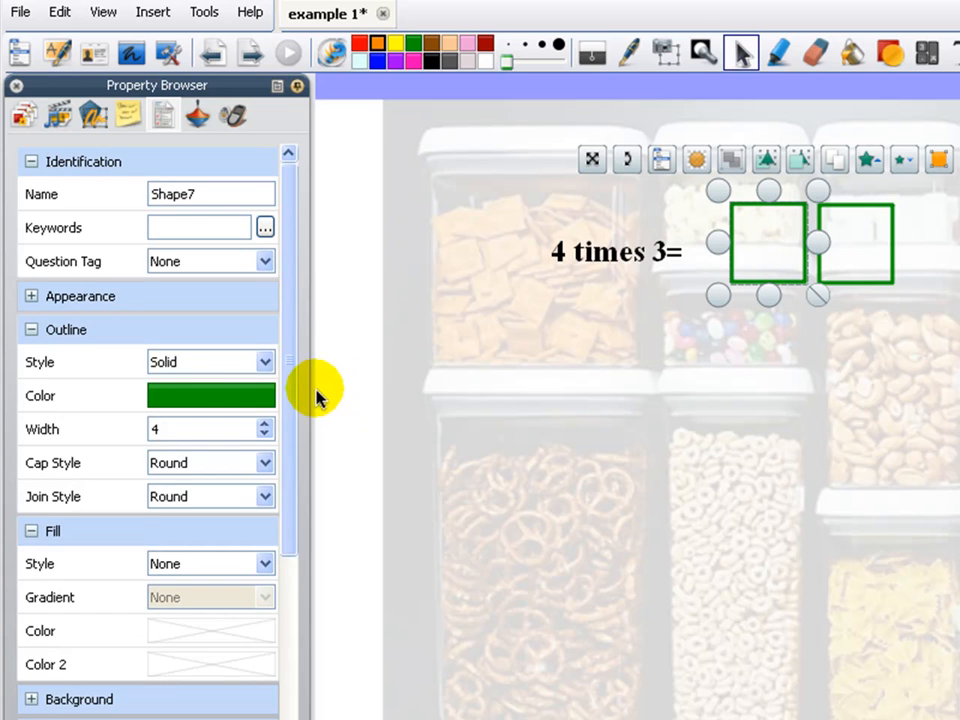
drag(297, 396, 313, 703)
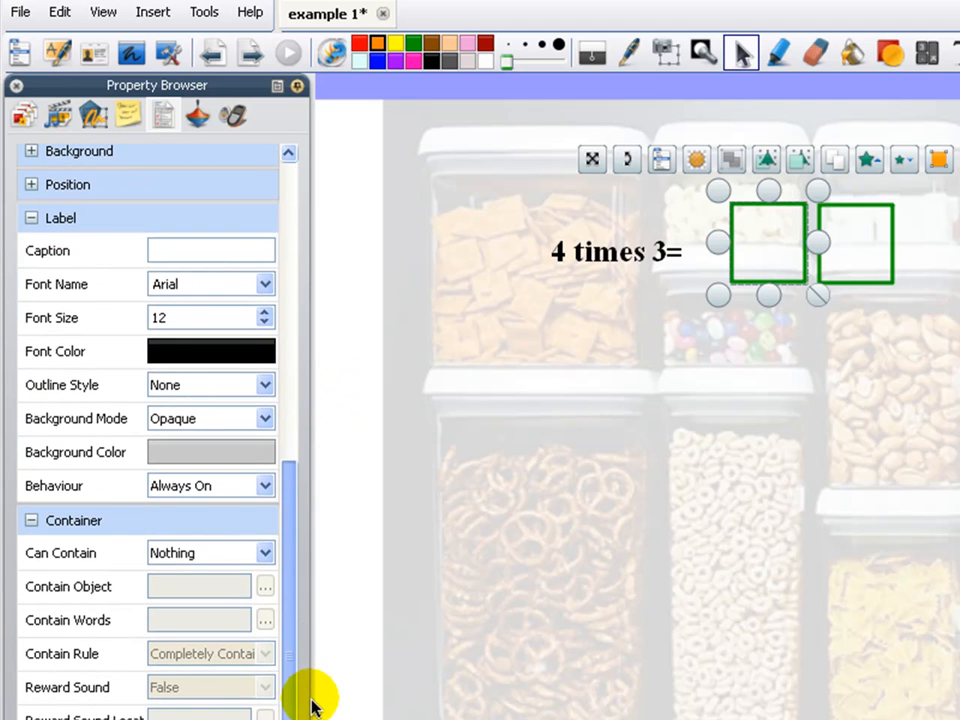
click(265, 551)
click(255, 624)
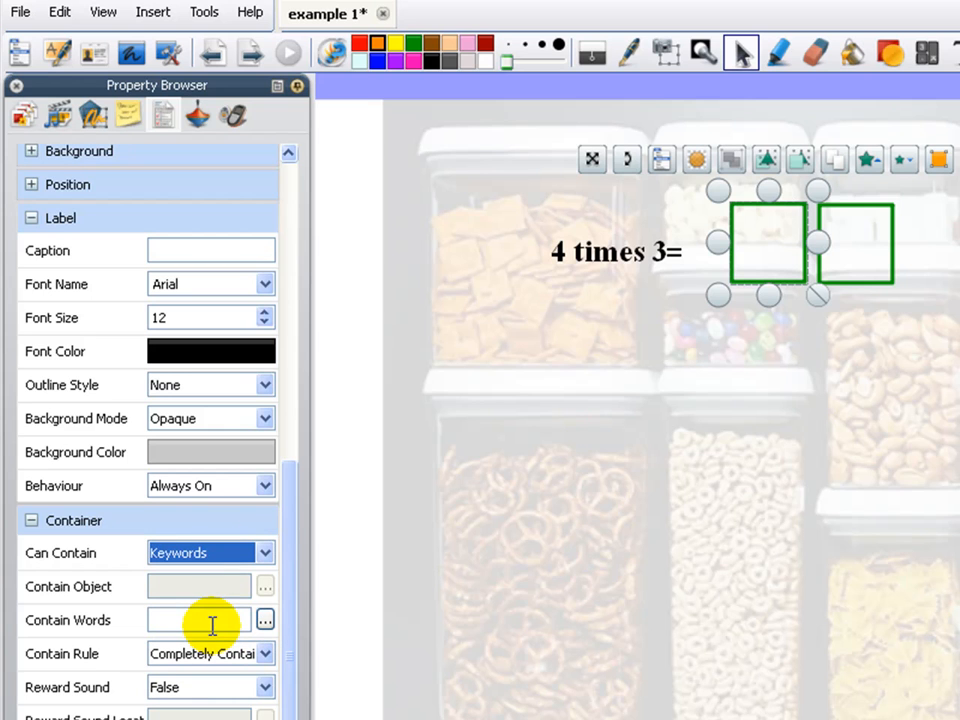
click(212, 626)
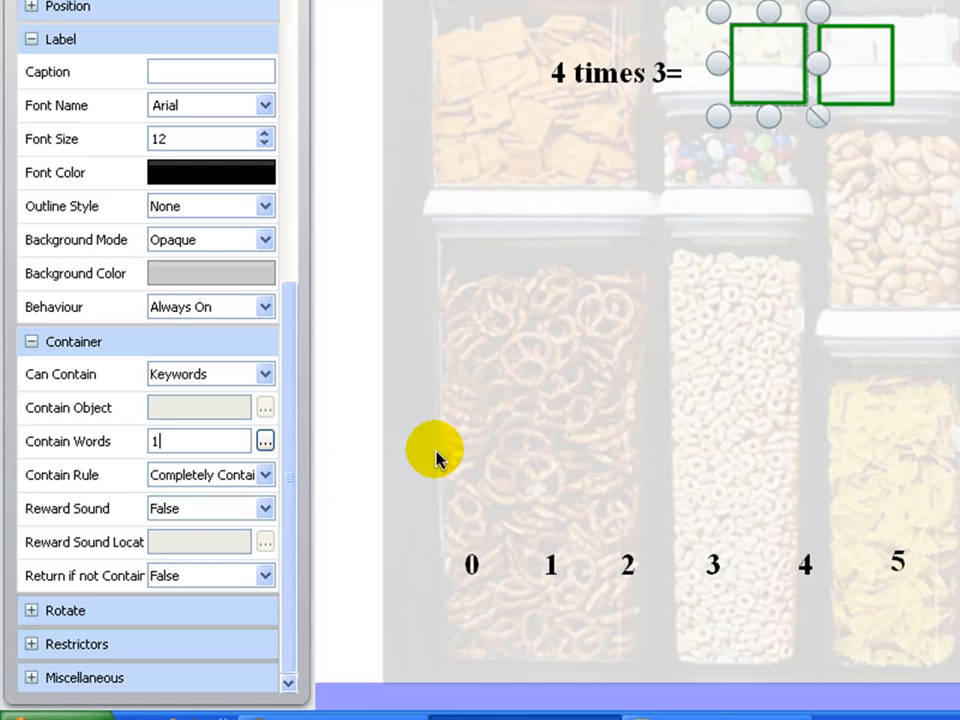
click(273, 480)
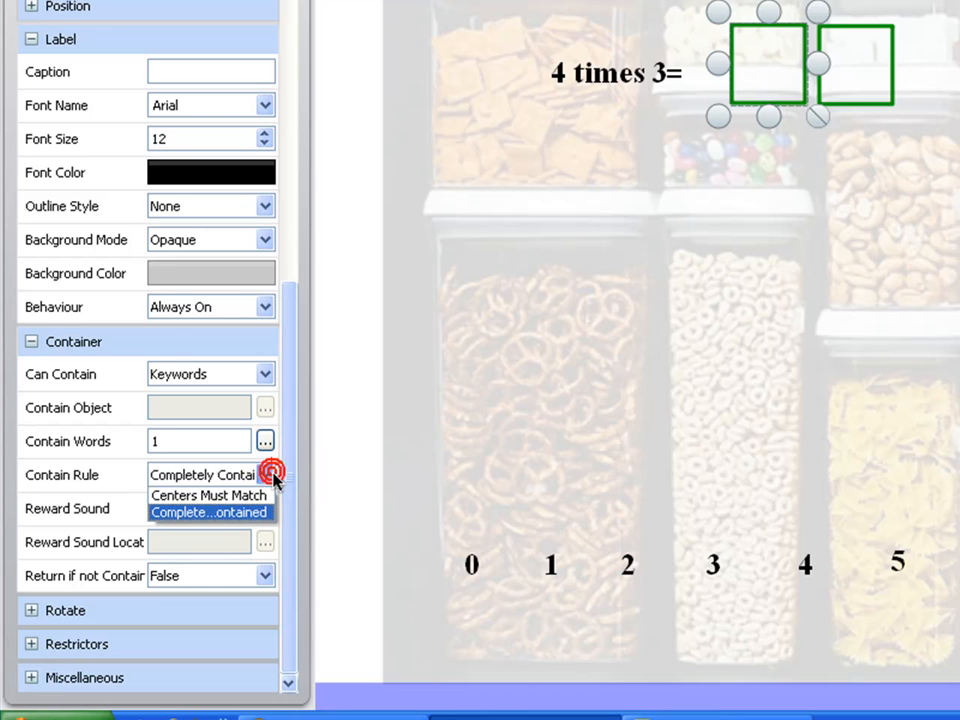
click(258, 514)
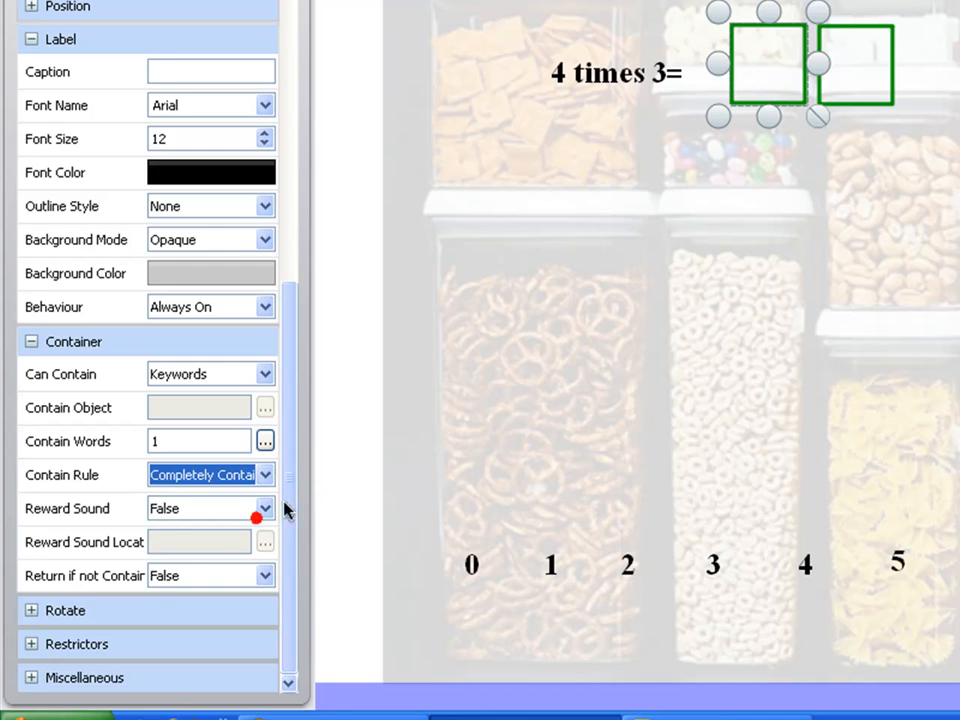
click(390, 467)
Make the second green square a Keywords container for the word 2
drag(842, 6, 913, 111)
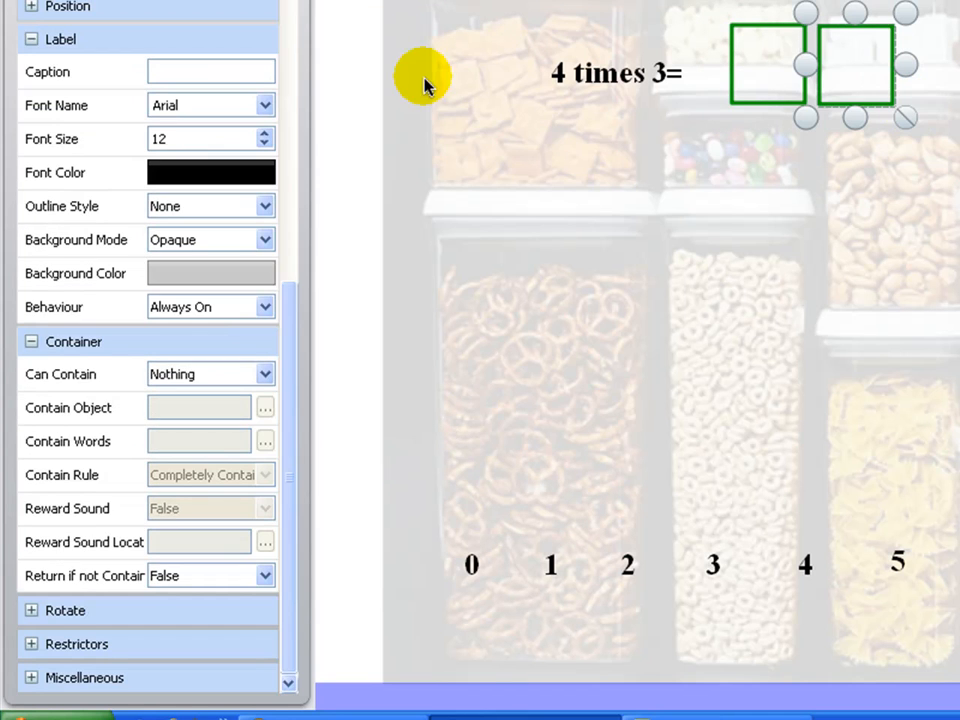
click(265, 374)
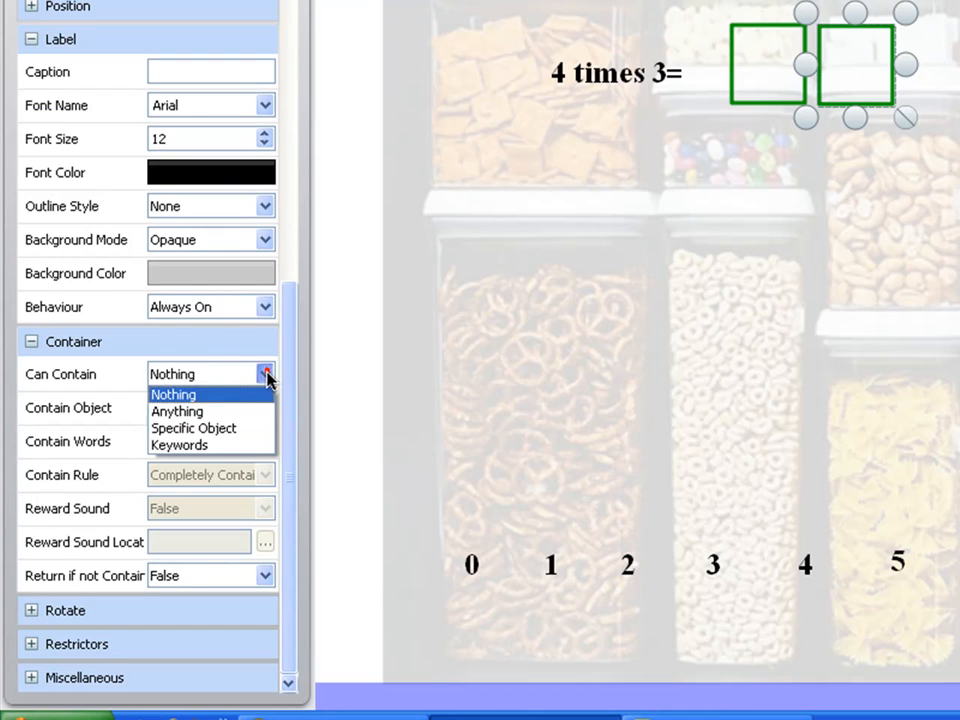
click(258, 446)
click(186, 439)
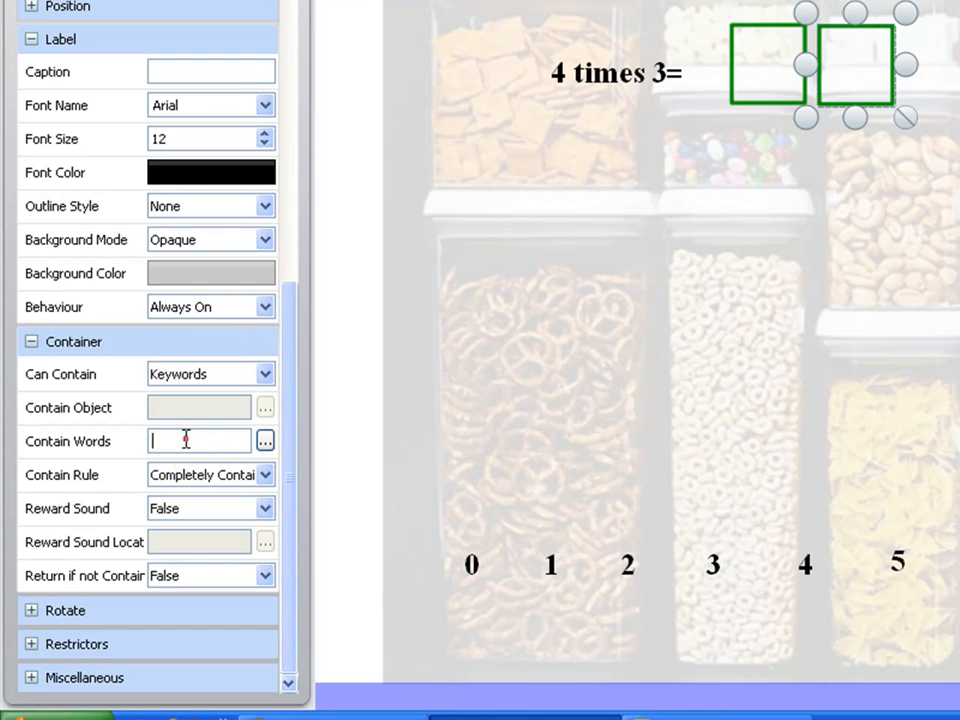
text(2)
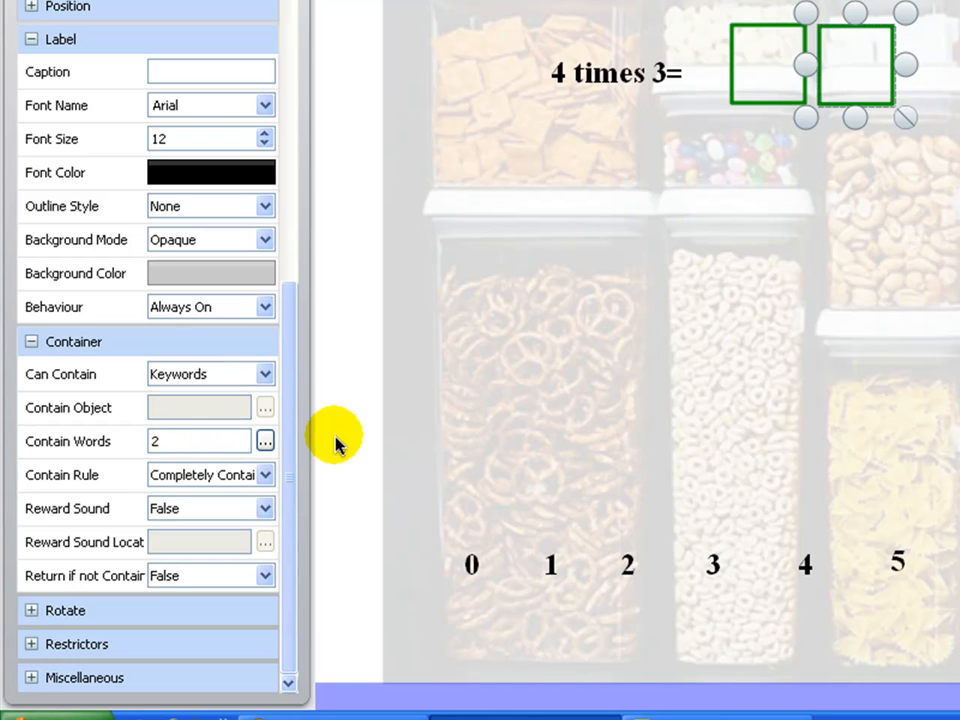
Turn on the reward sound for the second square and assign the fanfare sound file to it
click(266, 508)
click(262, 528)
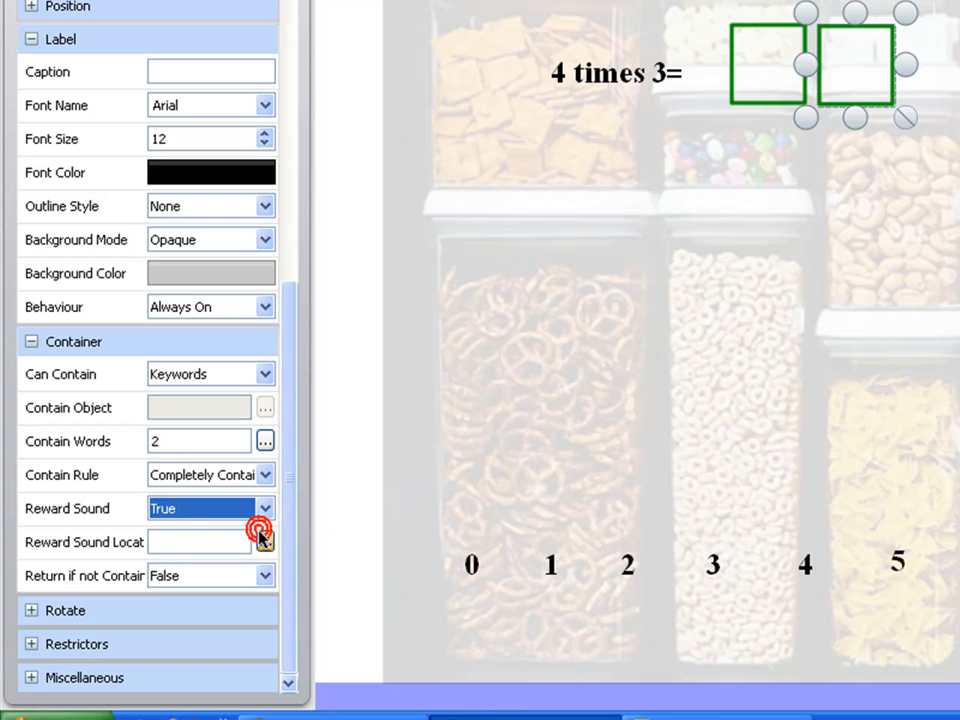
click(266, 541)
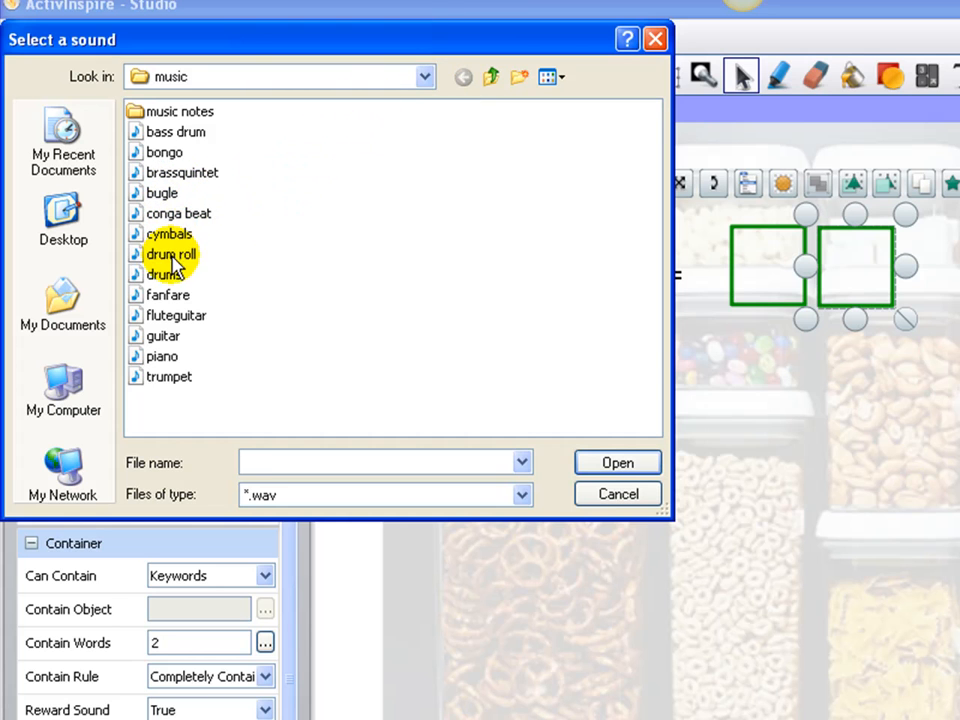
click(168, 294)
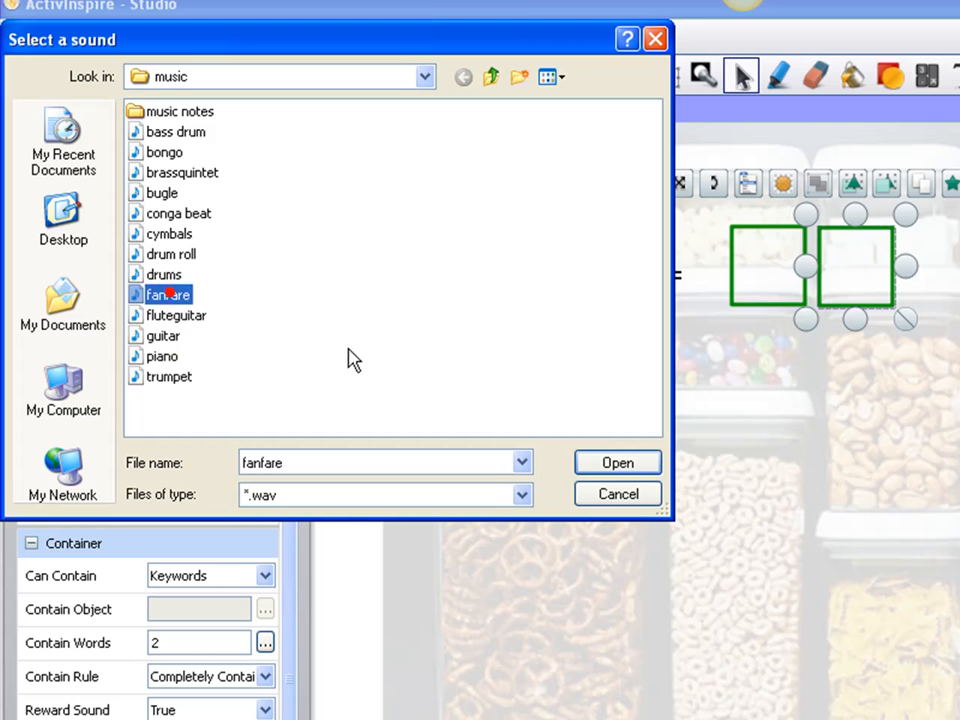
click(591, 458)
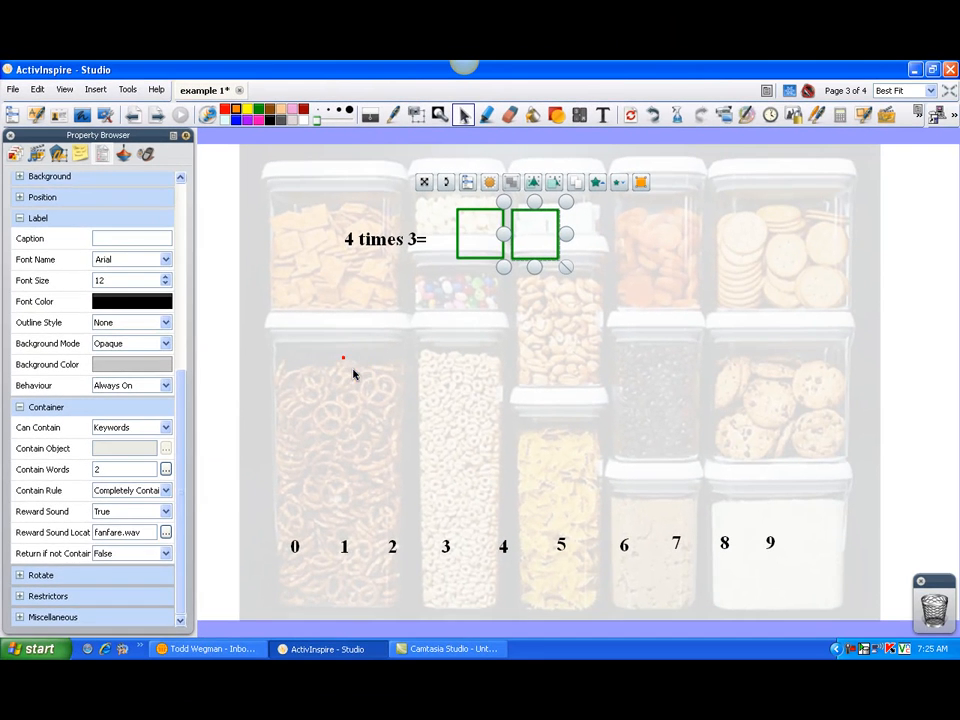
click(508, 454)
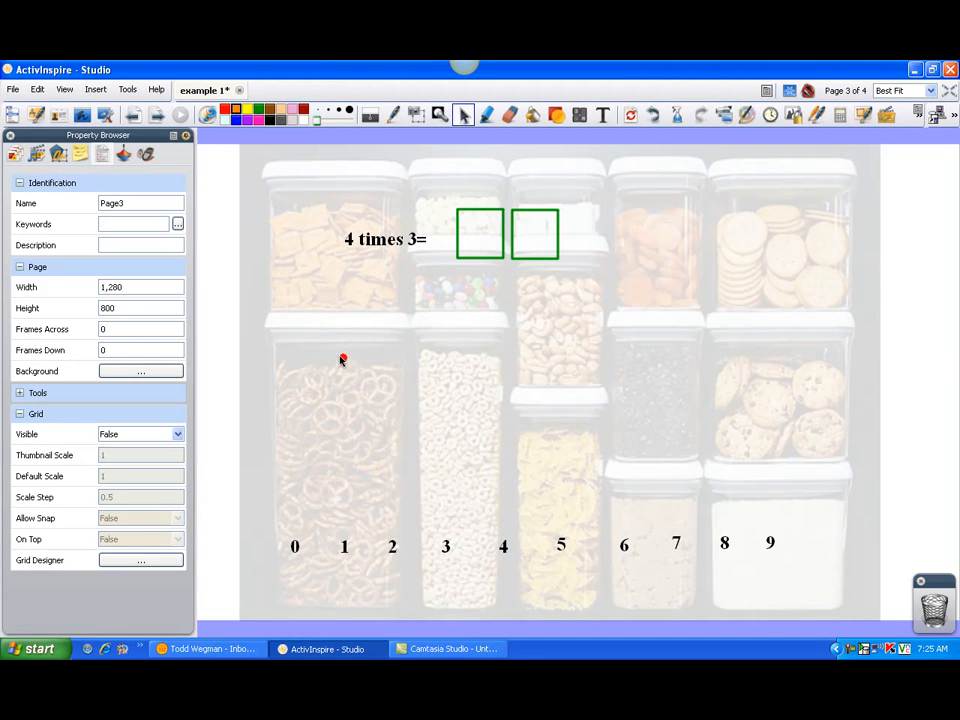
Collapse the property browser and test the containers by placing a copy of 1 in the first square and 2 in the second
click(186, 137)
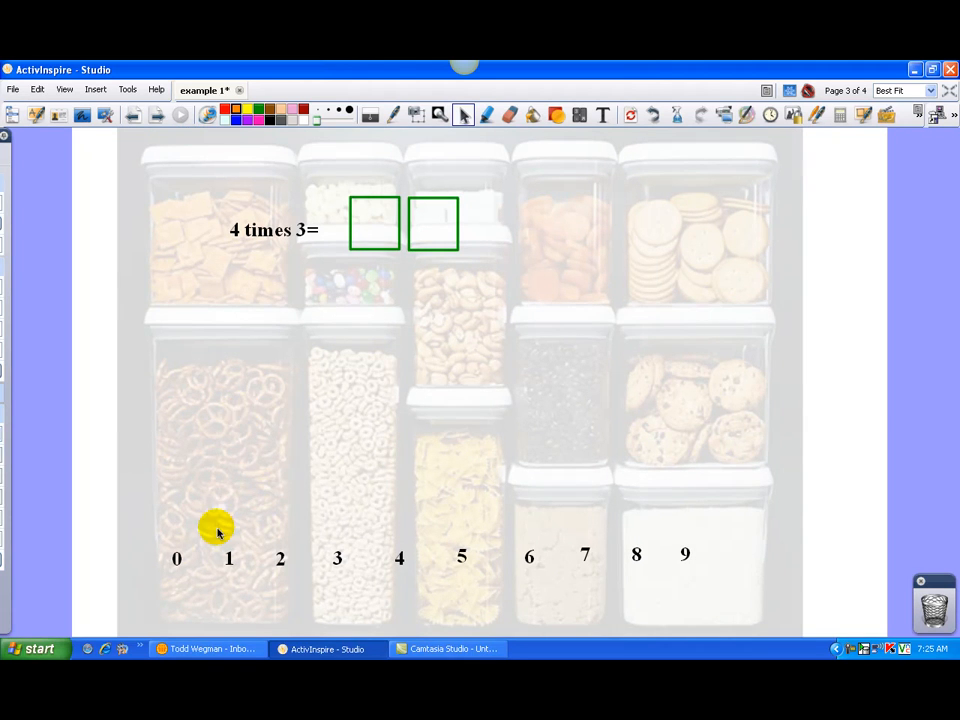
drag(229, 558, 381, 229)
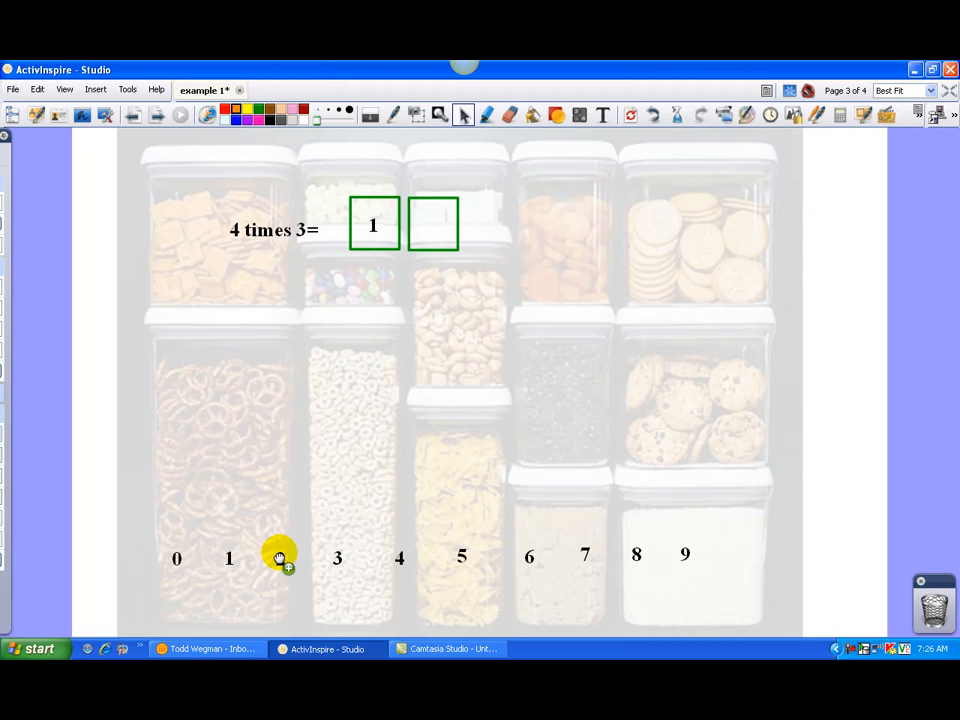
mouse_move(279, 557)
mouse_down()
mouse_move(339, 379)
mouse_move(390, 317)
mouse_move(435, 214)
mouse_move(437, 224)
mouse_up()
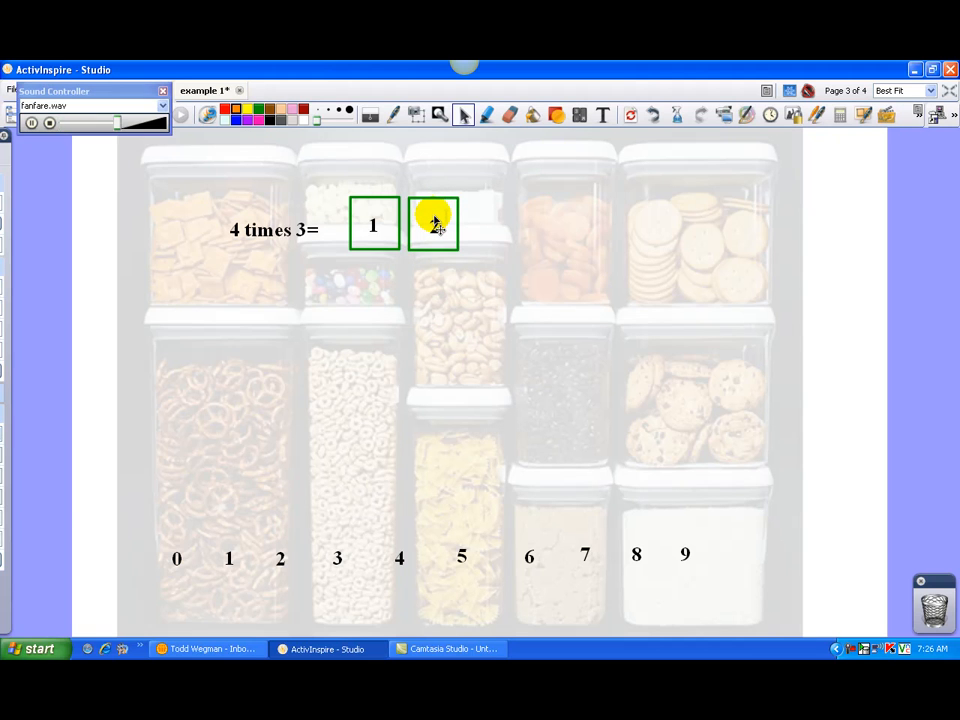
click(167, 91)
Delete the copied number 1 from the first answer square
click(369, 216)
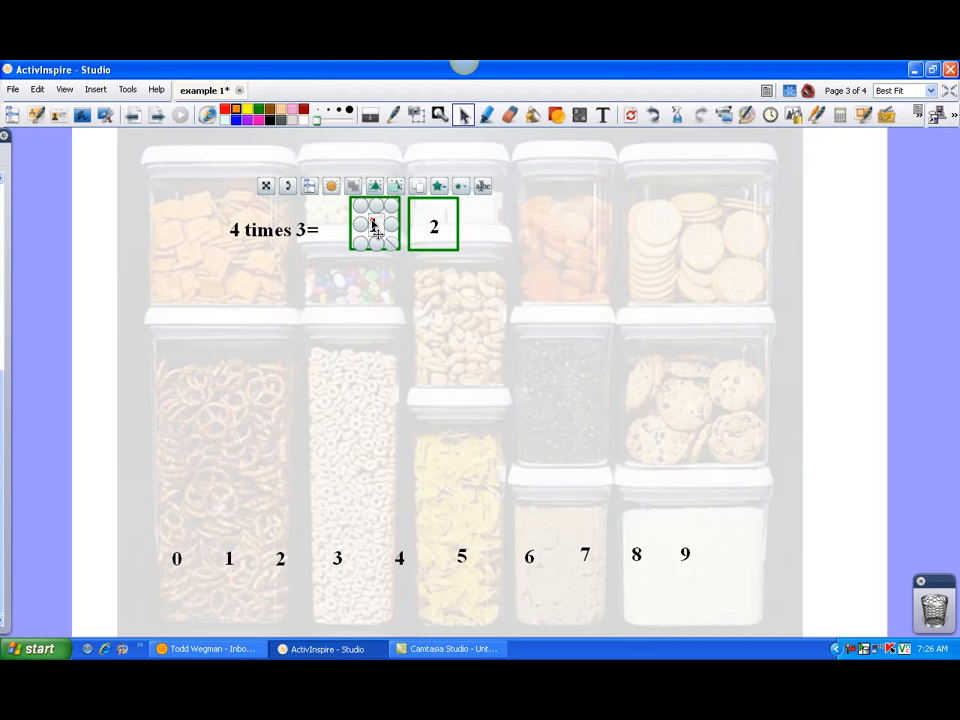
key(Delete)
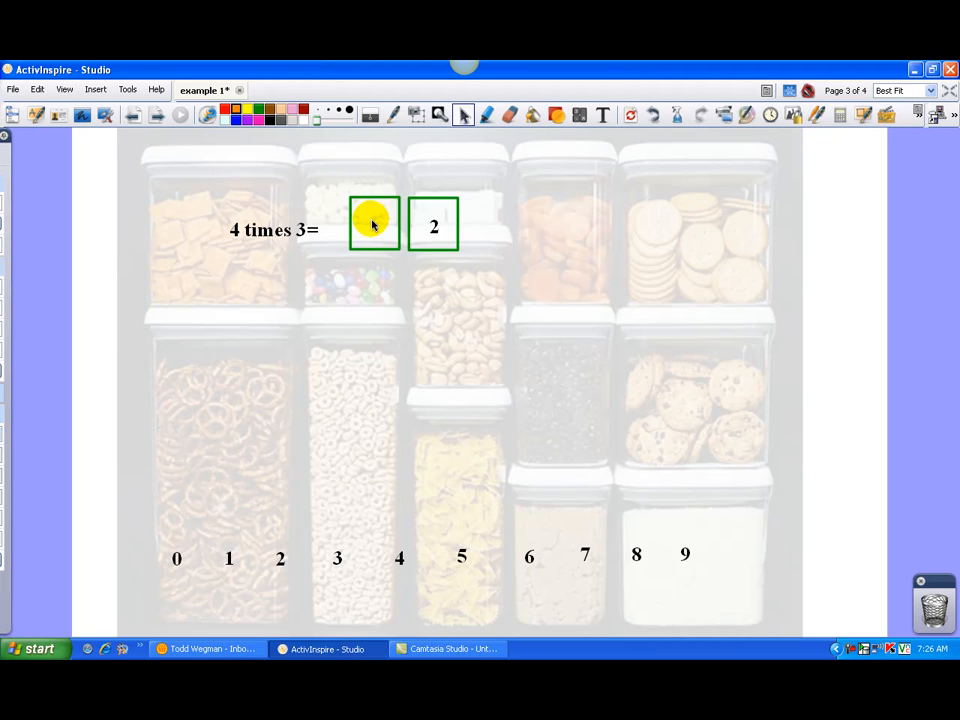
Delete the copied number 2 from the second answer square and try to place a copy of 1 in the first
click(433, 238)
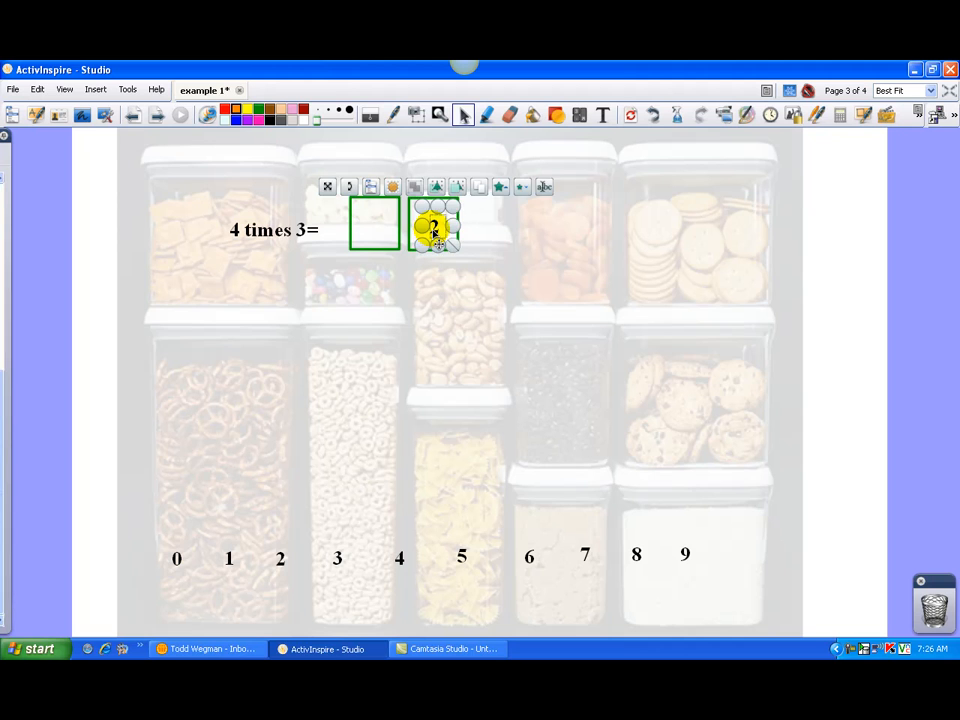
key(Delete)
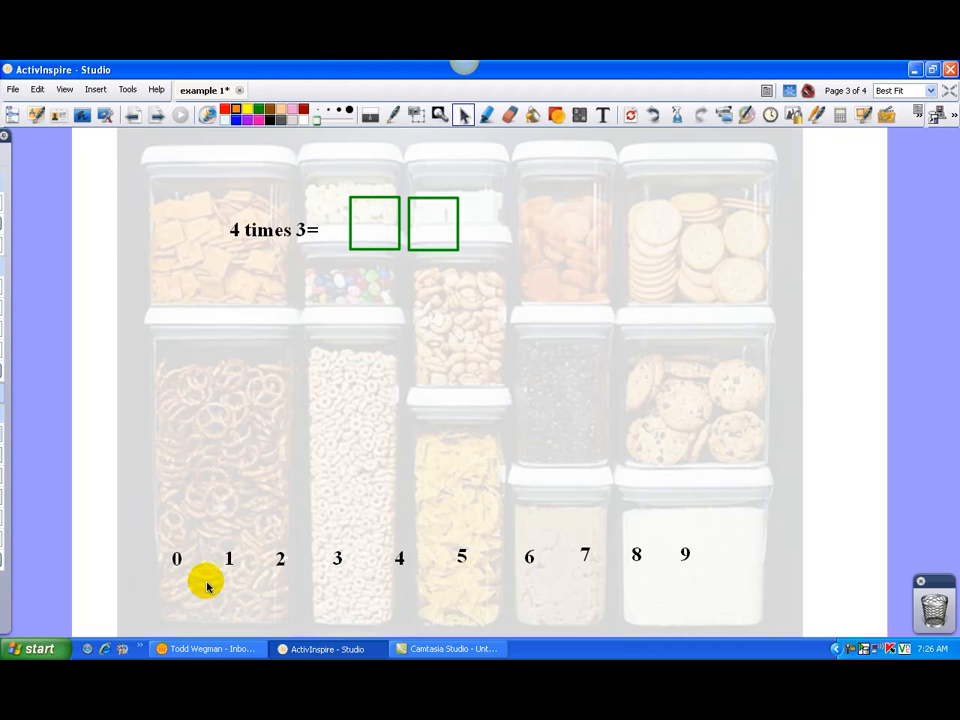
mouse_move(228, 565)
mouse_down()
mouse_move(257, 484)
mouse_move(374, 252)
mouse_up()
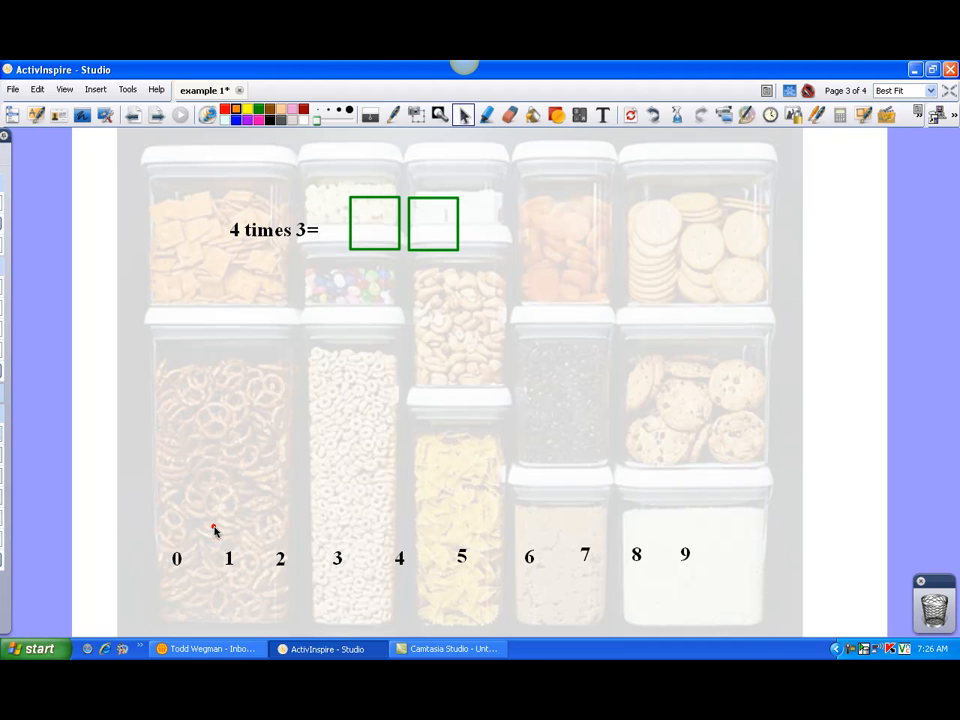
Demonstrate Freely Move Object by moving the number 6 around the page and returning it between 5 and 7
click(236, 572)
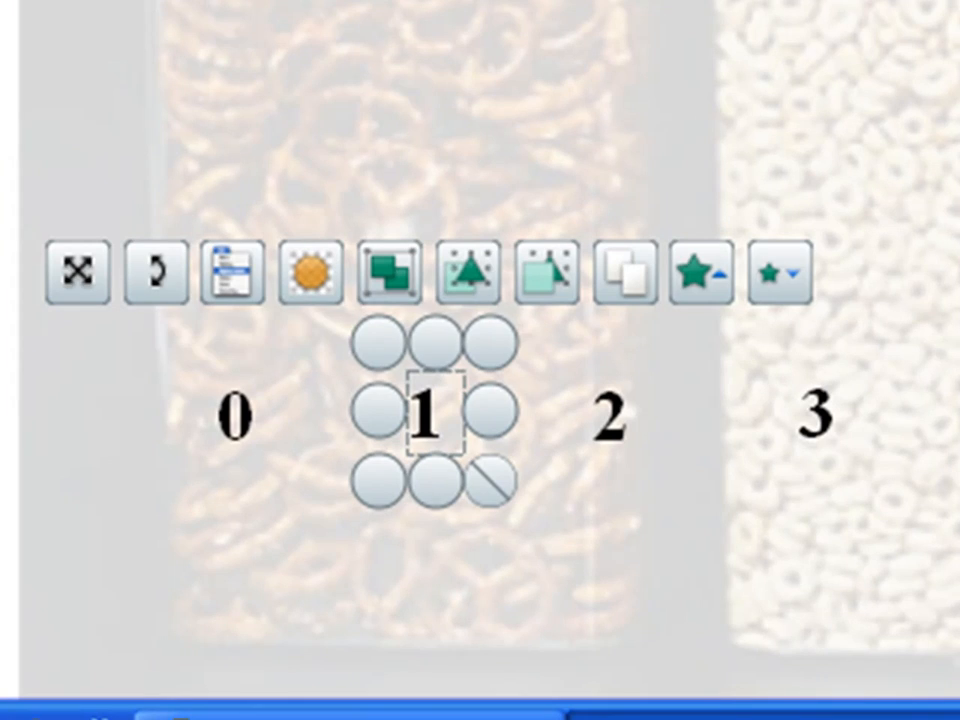
click(542, 567)
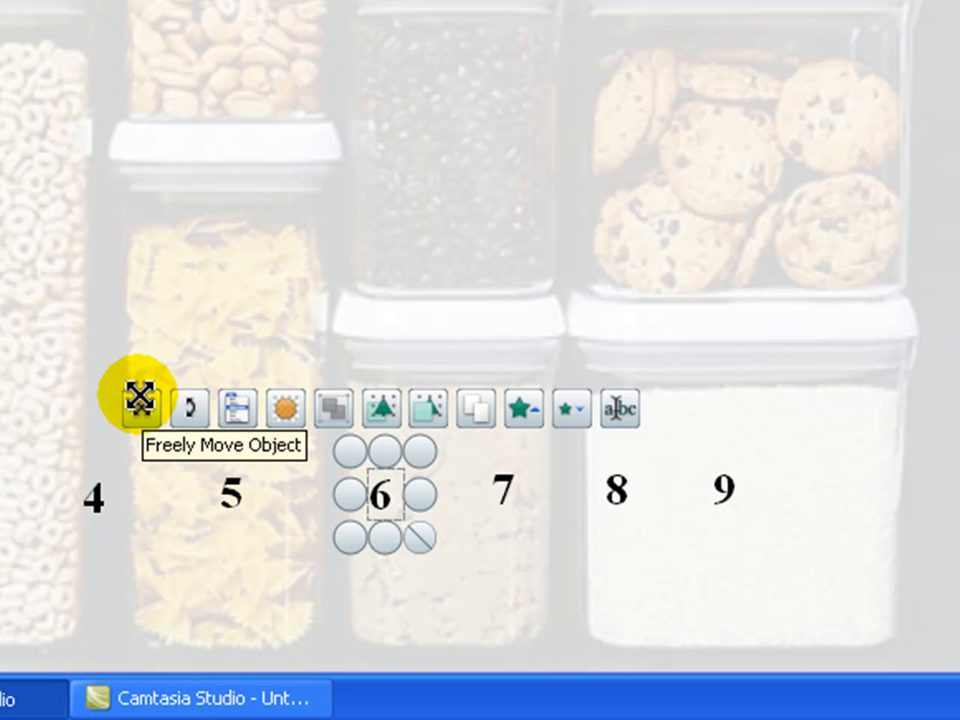
click(140, 398)
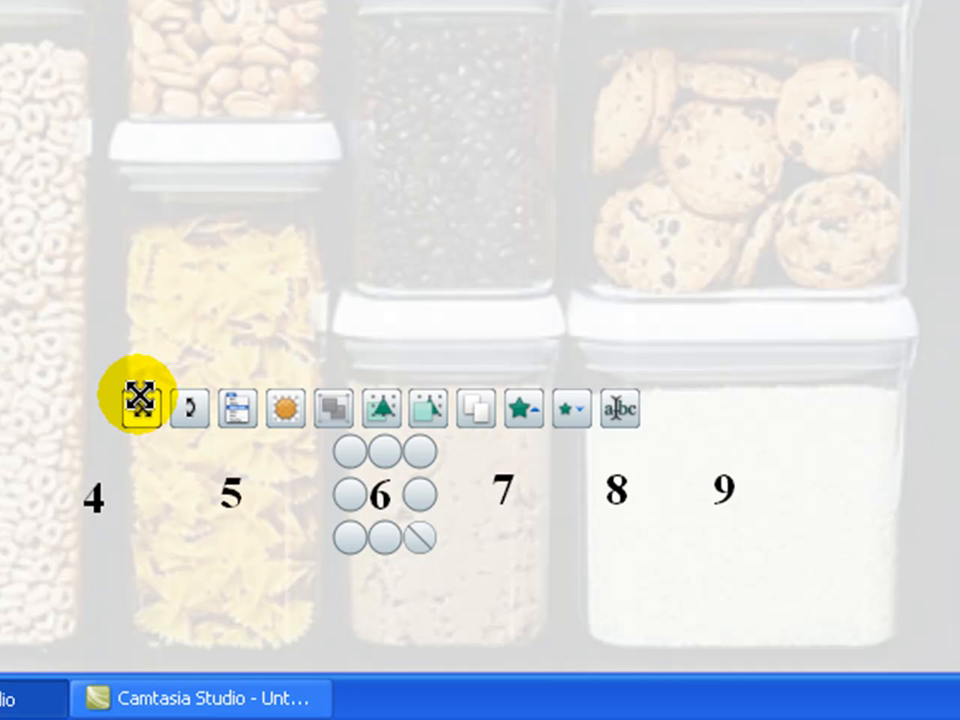
drag(140, 398, 0, 0)
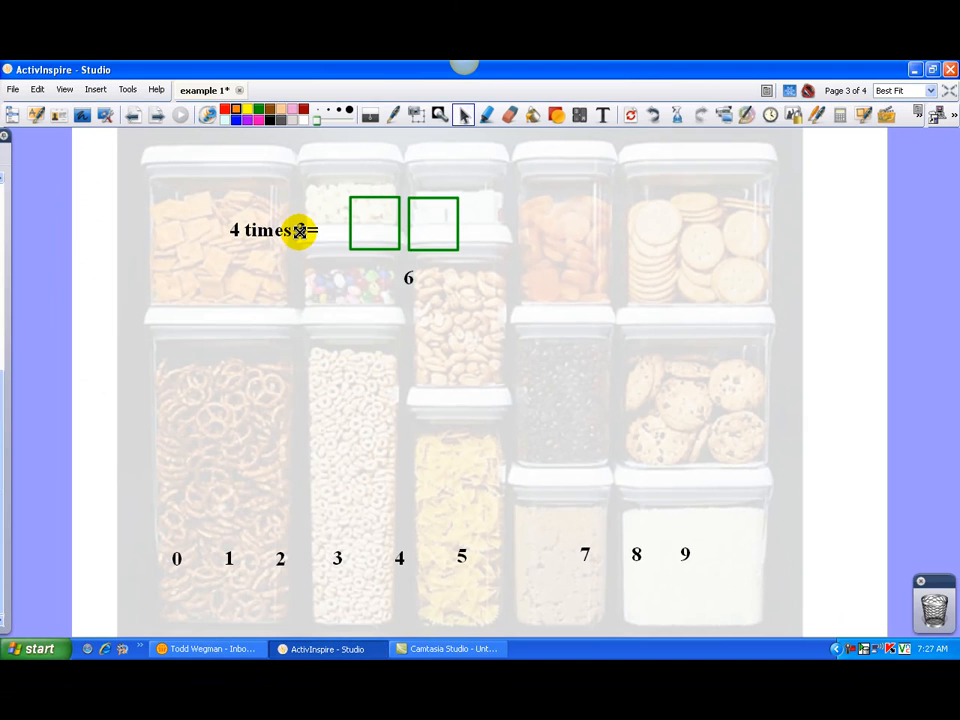
drag(299, 231, 265, 180)
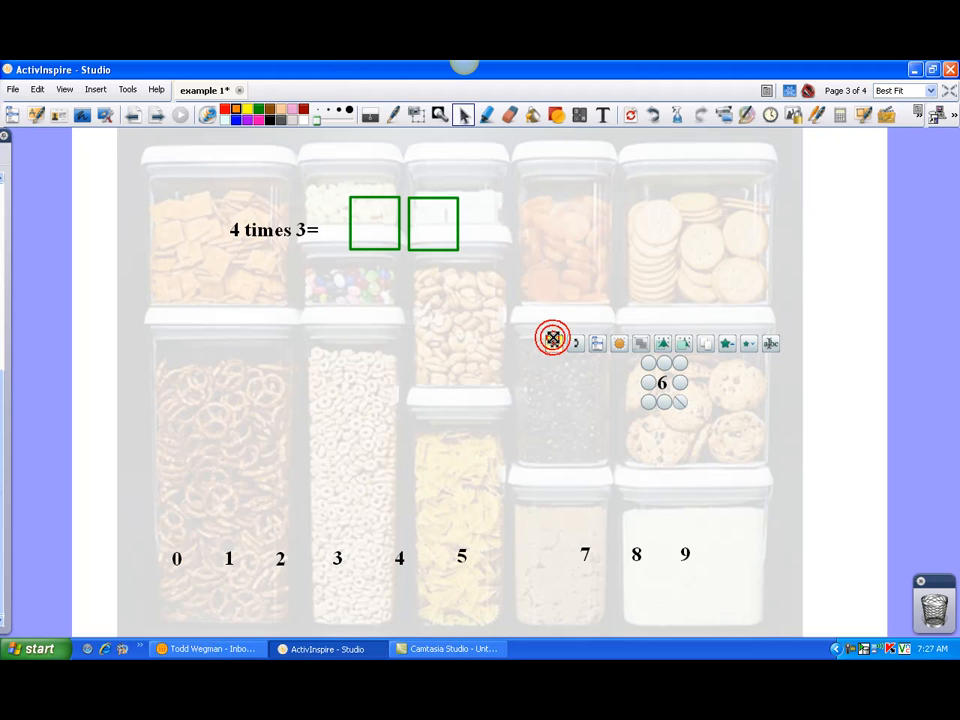
drag(553, 339, 414, 508)
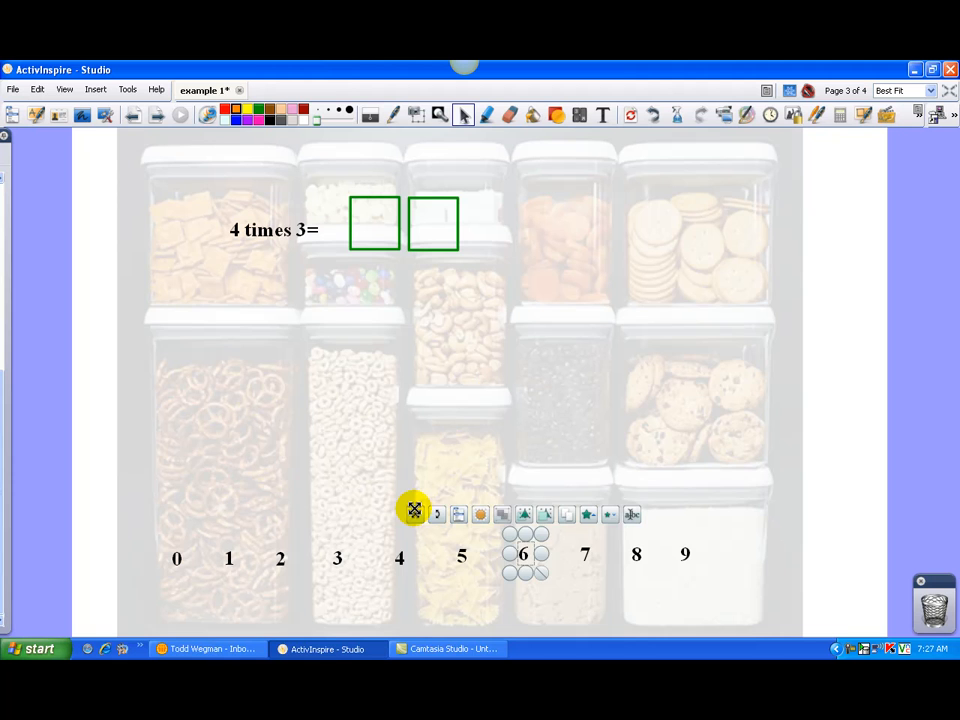
click(405, 410)
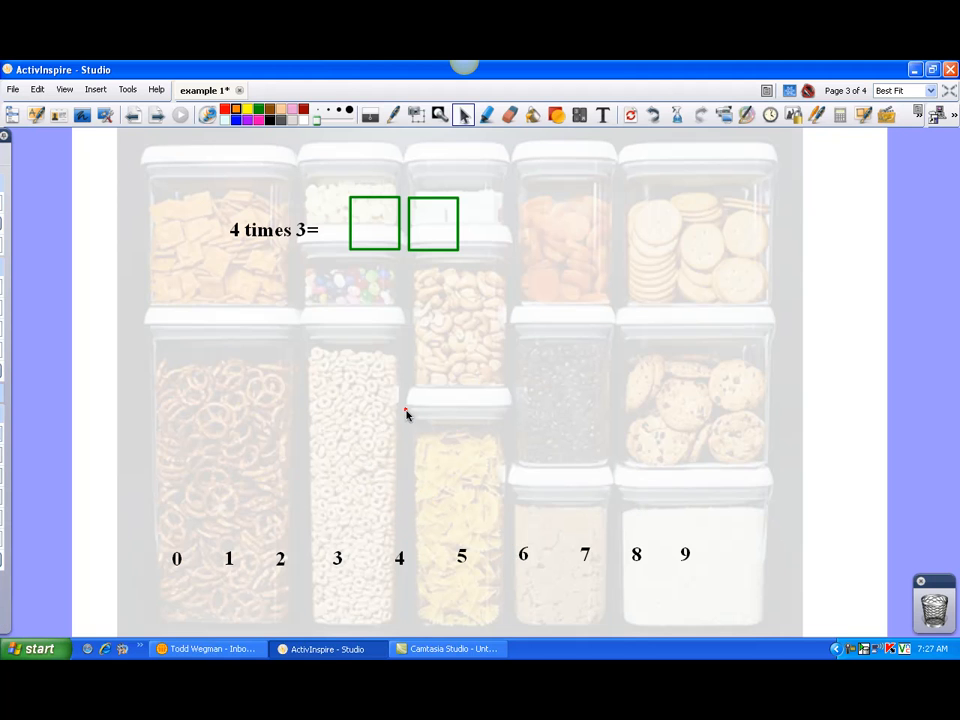
Select the number 6 again and move it slightly above the number row with Freely Move Object
click(522, 550)
drag(522, 550, 588, 472)
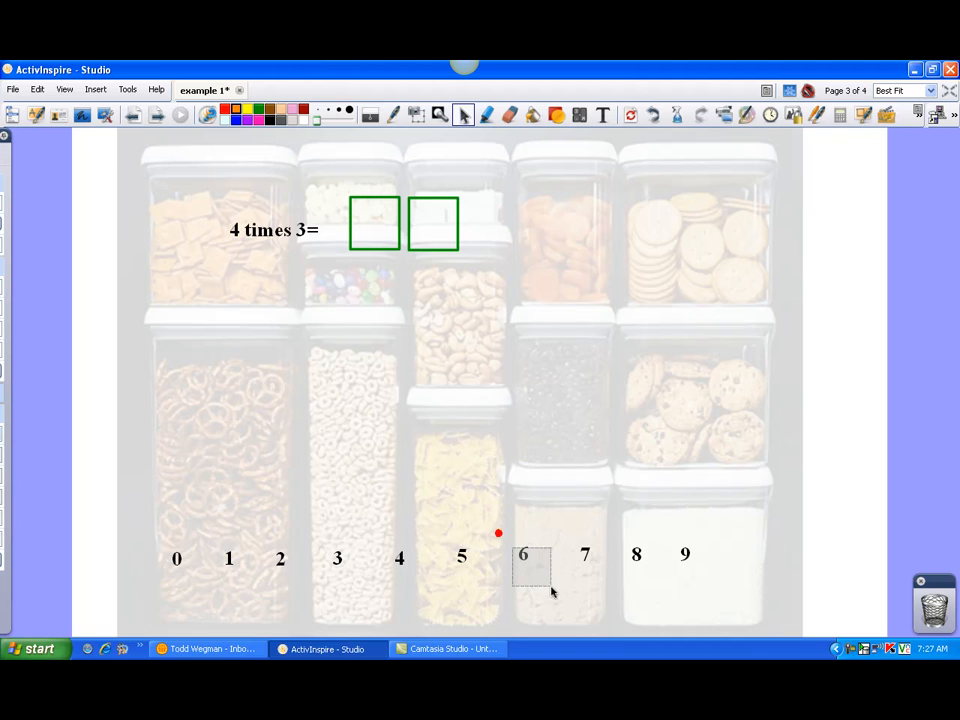
click(527, 562)
drag(424, 513, 425, 461)
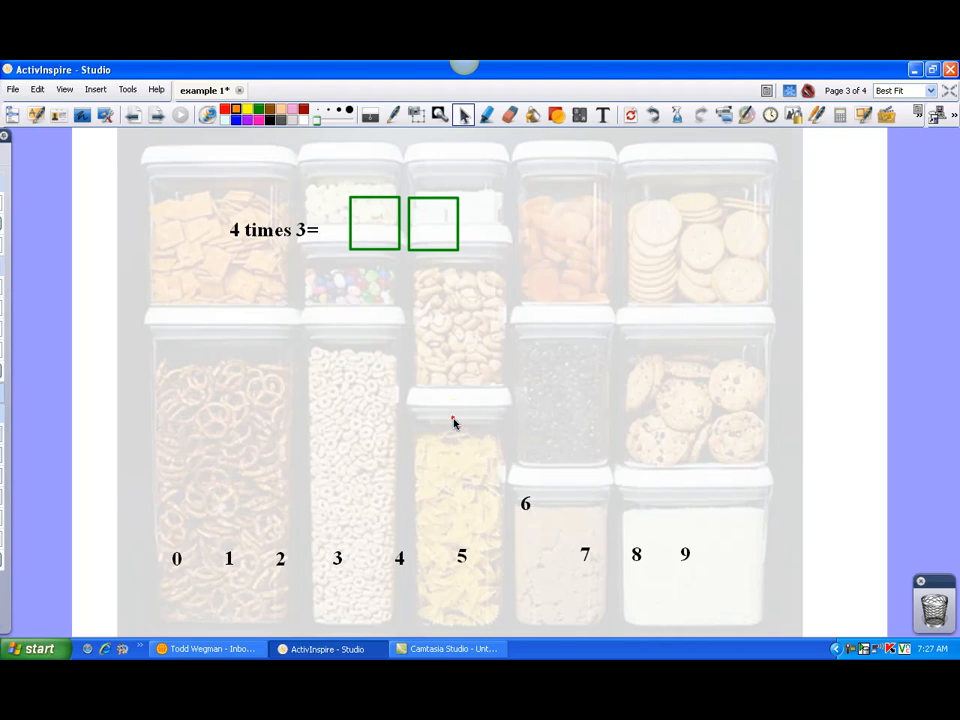
click(454, 420)
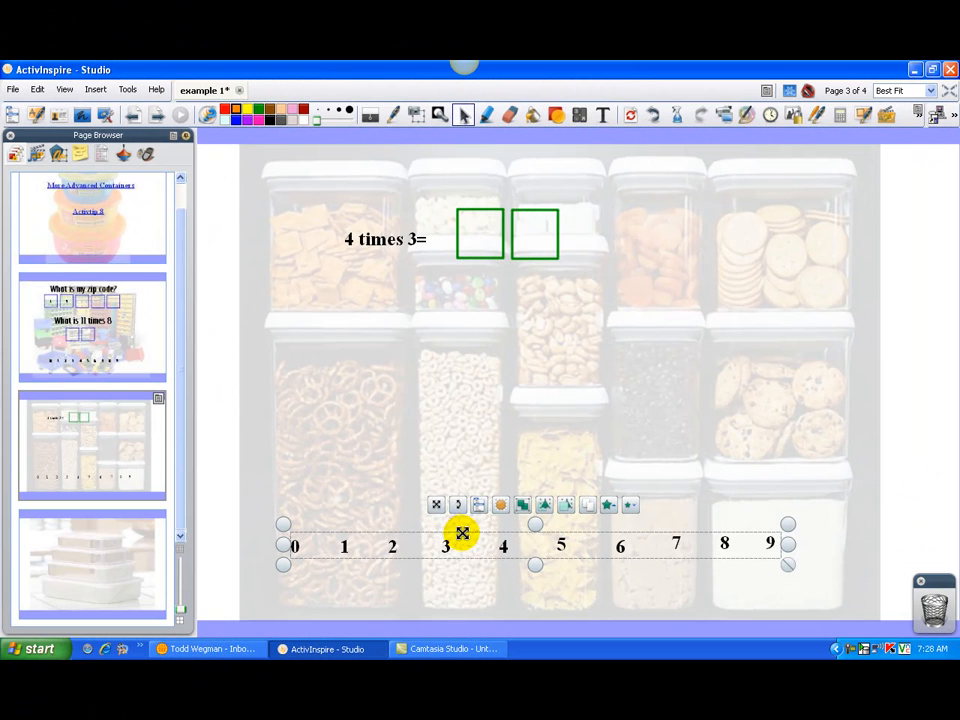
Copy the whole selected row of numbers 0 to 9 onto page 4 with Freely Move Object and open that page
drag(440, 508, 95, 565)
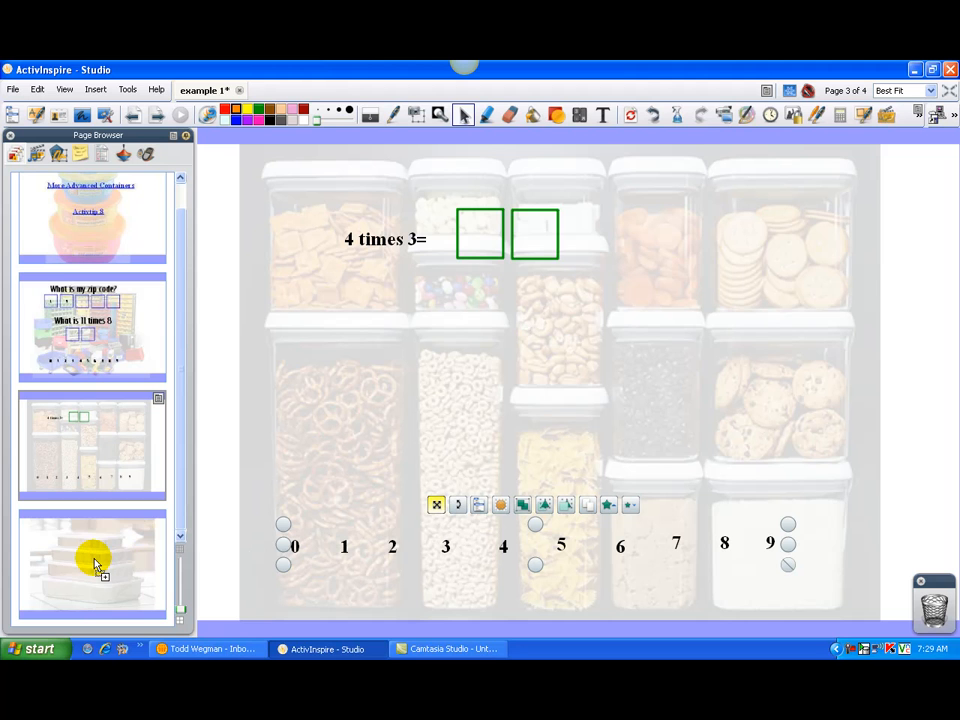
drag(95, 565, 96, 563)
click(96, 563)
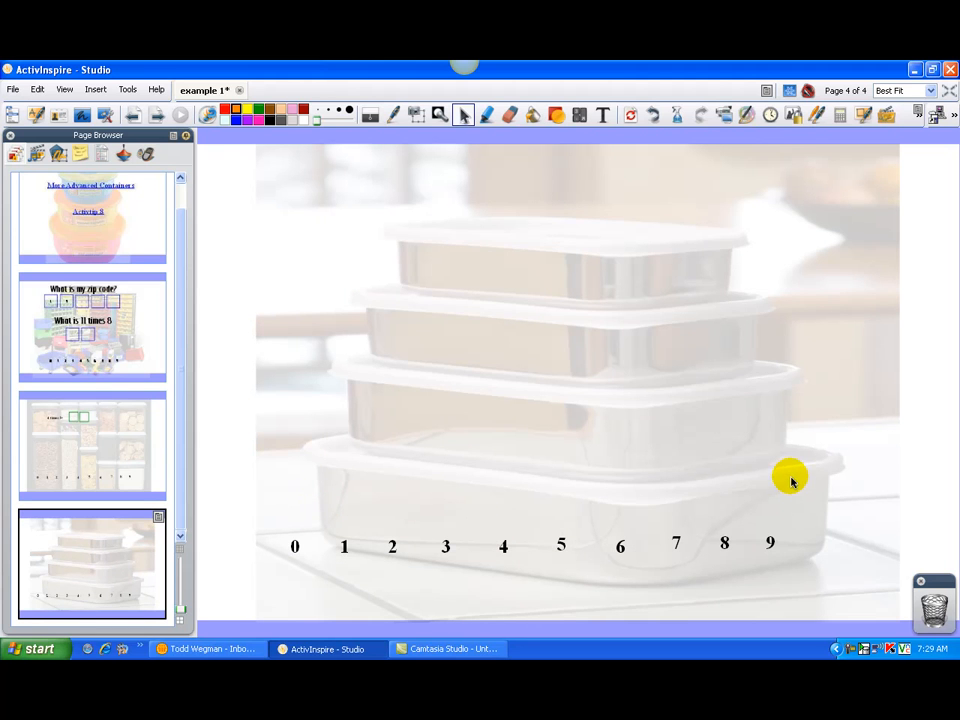
Draw a small green square outline with the rectangle shape on page 4, above the row of numbers
click(556, 116)
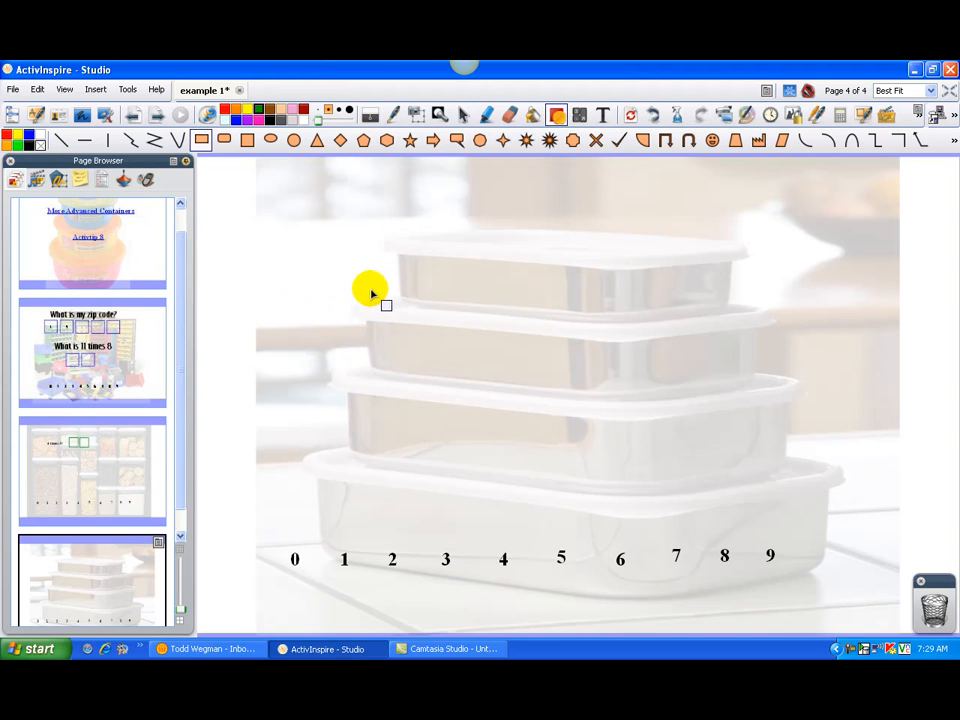
drag(375, 291, 407, 320)
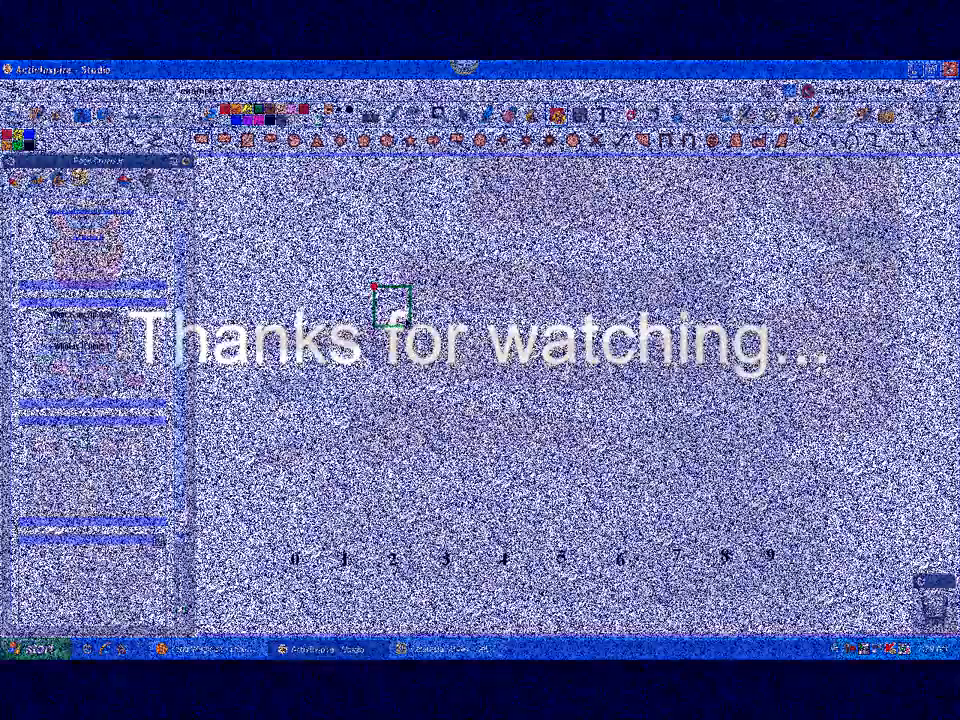